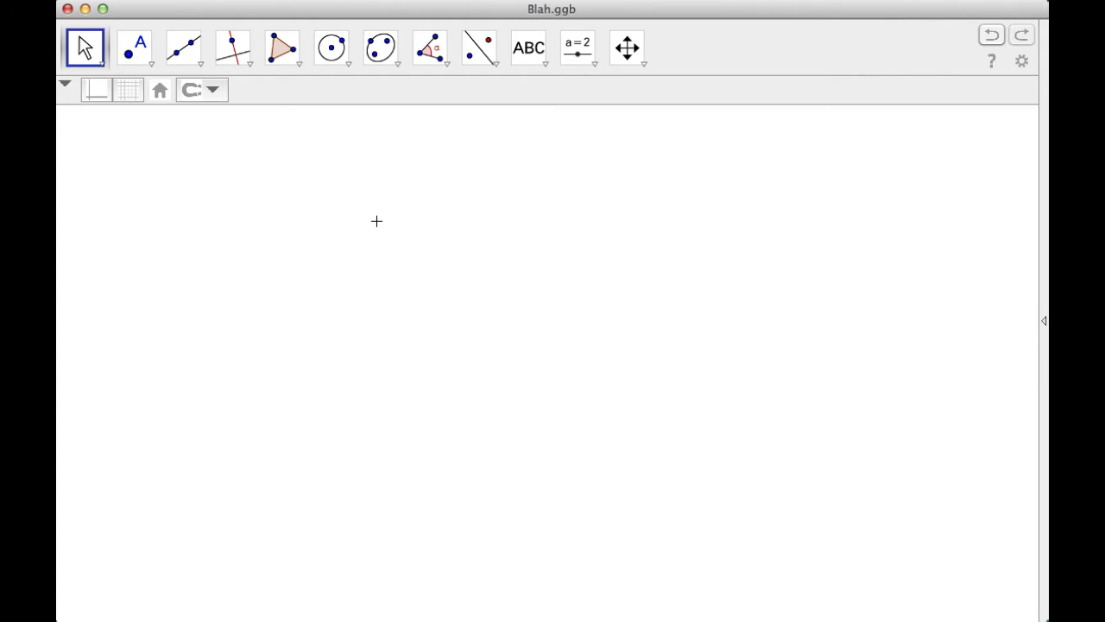
# Draw two rays from one shared starting point, one running left and slightly downward, the other running steeply downward, to form an angle.
pyautogui.click(199, 62)
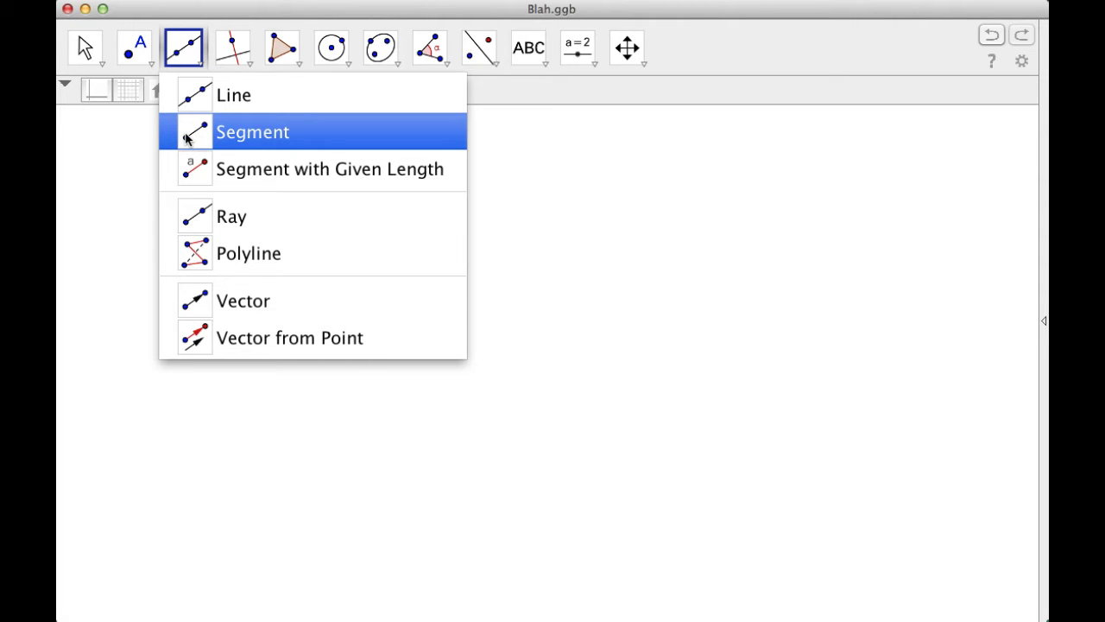
pyautogui.click(190, 216)
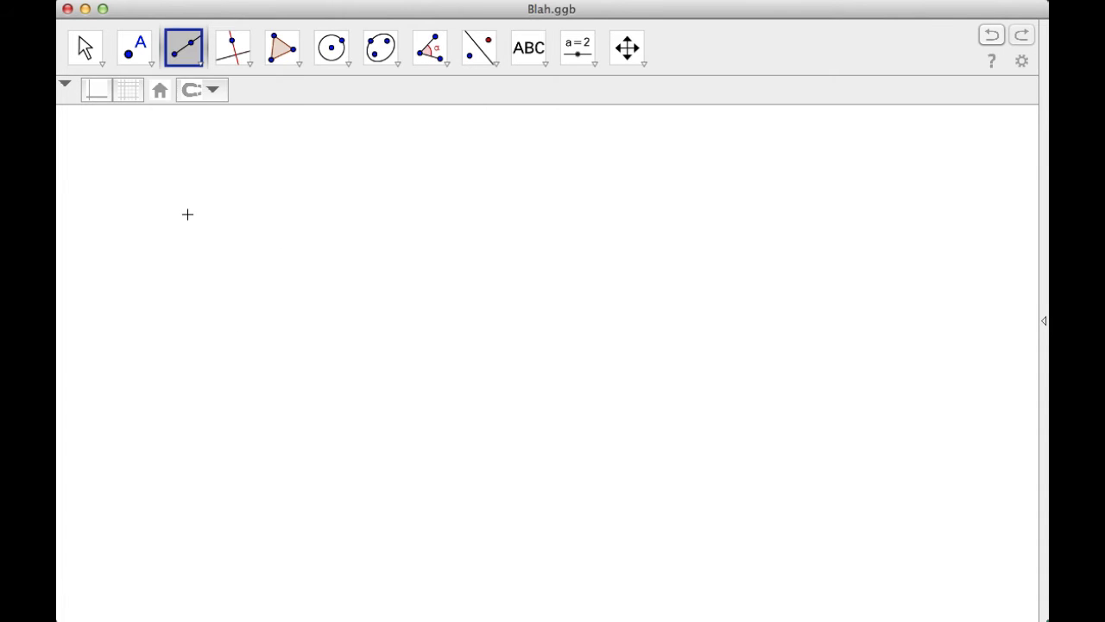
pyautogui.click(653, 198)
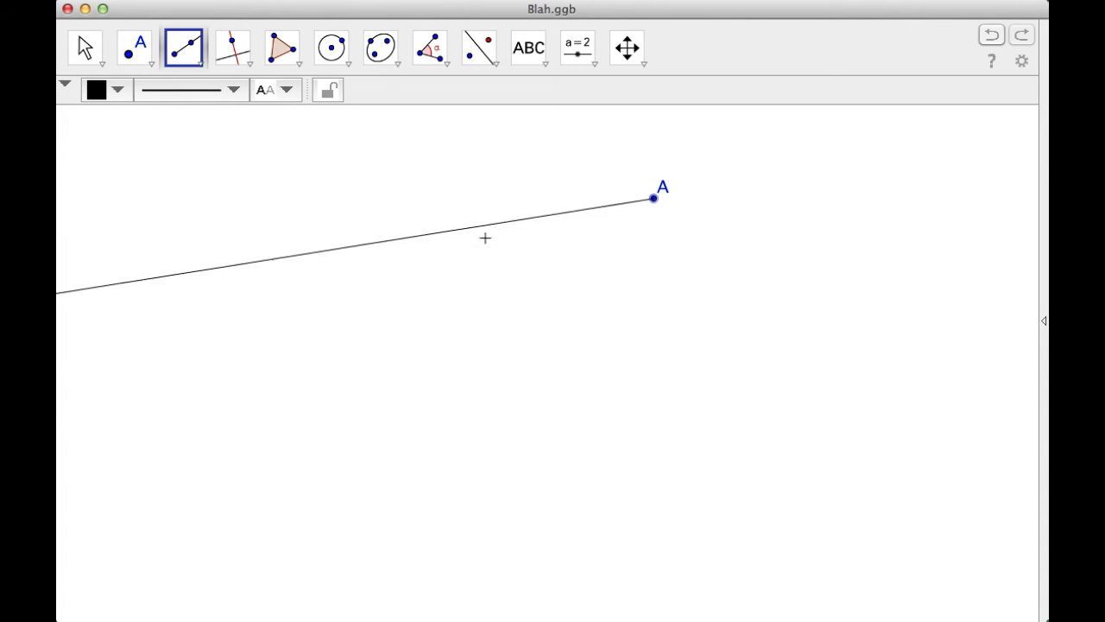
pyautogui.click(251, 269)
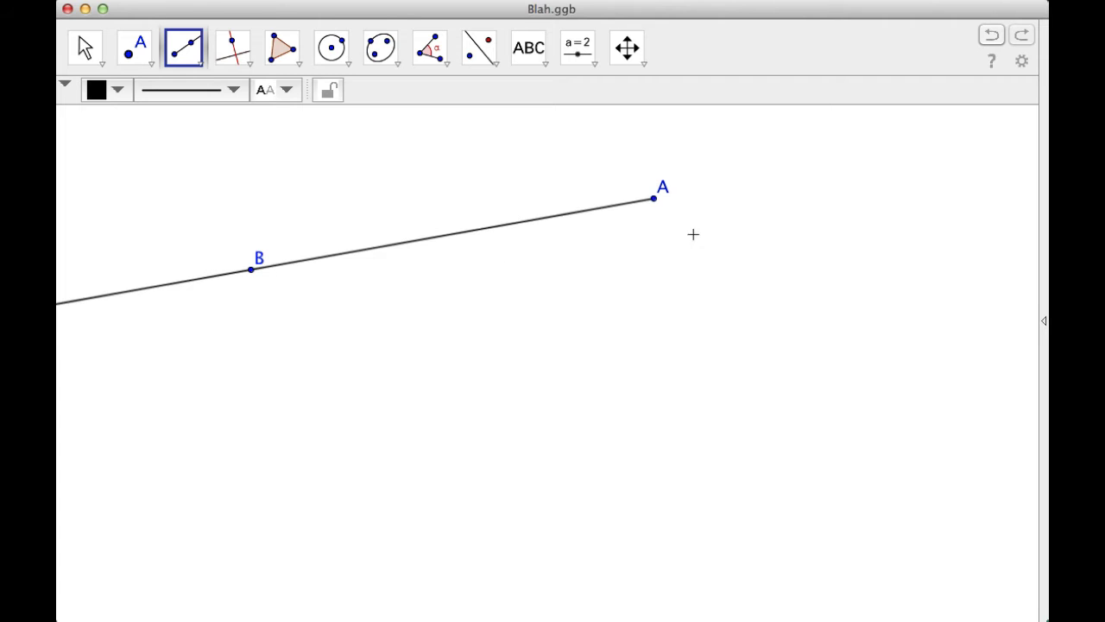
pyautogui.click(654, 198)
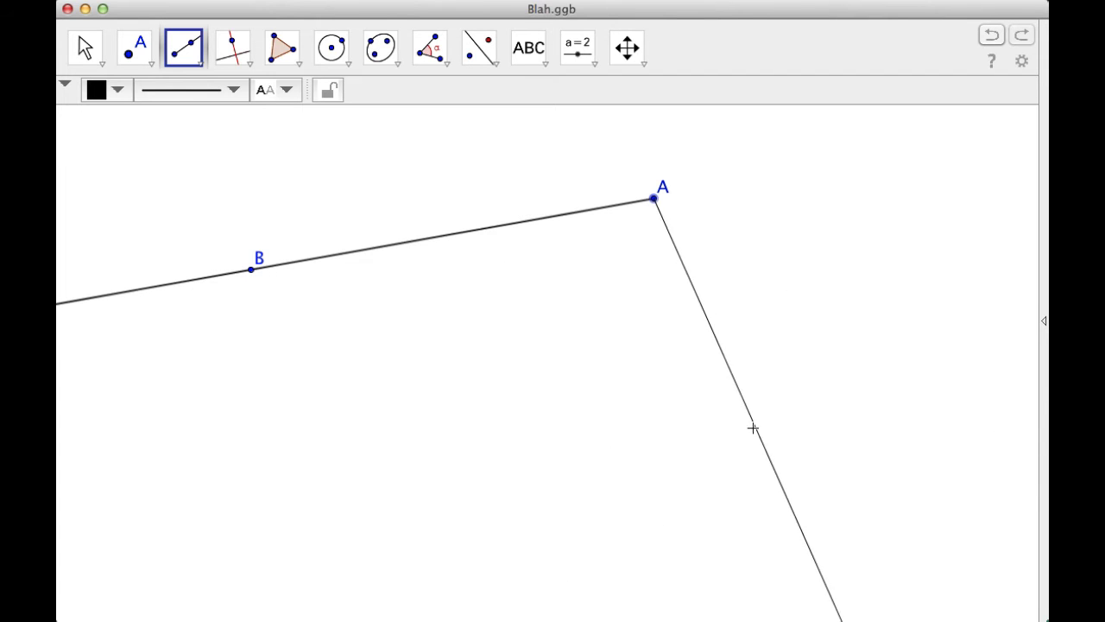
pyautogui.click(699, 480)
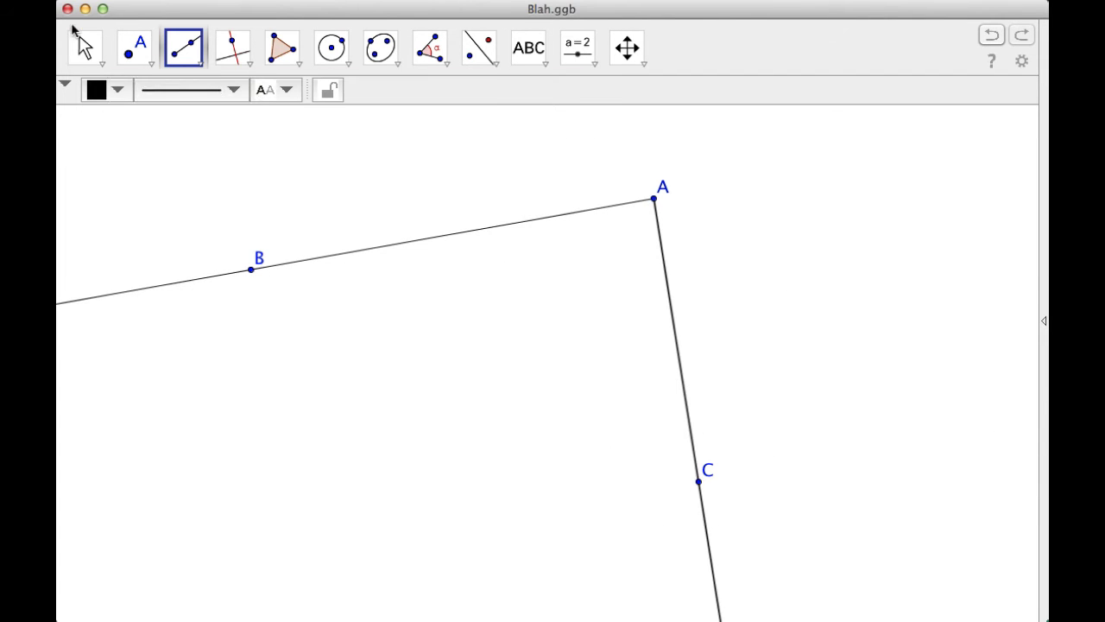
# Move vertex A to the lower left, point B to the upper right and point C slightly down, so the angle opens rightward.
pyautogui.click(85, 47)
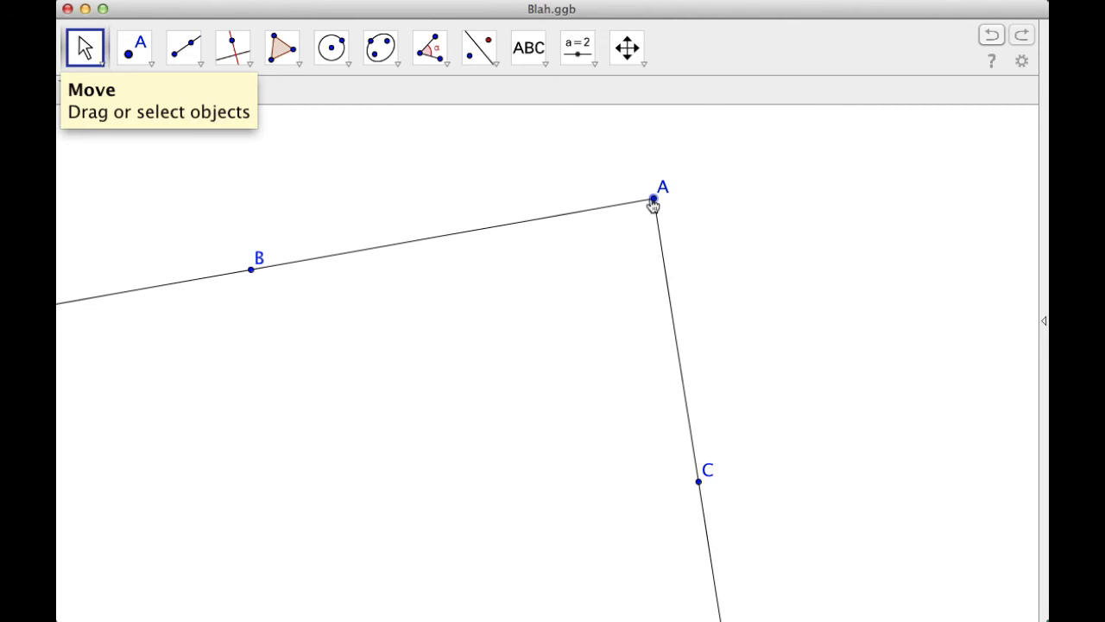
pyautogui.moveTo(653, 201); pyautogui.dragTo(204, 434)
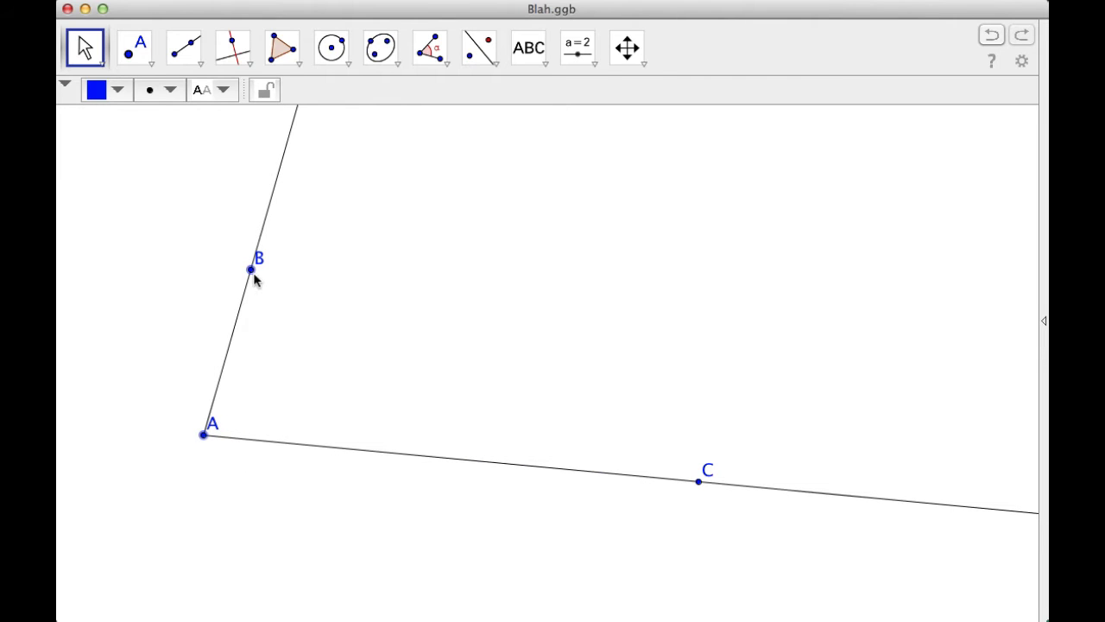
pyautogui.moveTo(254, 278); pyautogui.dragTo(639, 189)
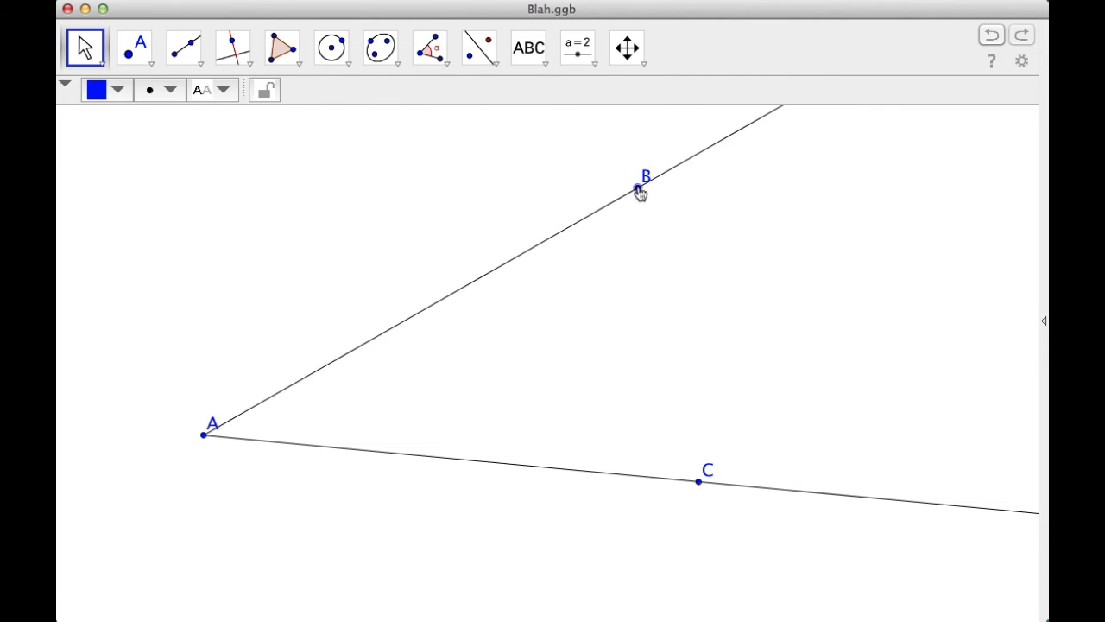
pyautogui.moveTo(698, 482)
pyautogui.mouseDown()
pyautogui.moveTo(716, 500)
pyautogui.moveTo(699, 497)
pyautogui.mouseUp()
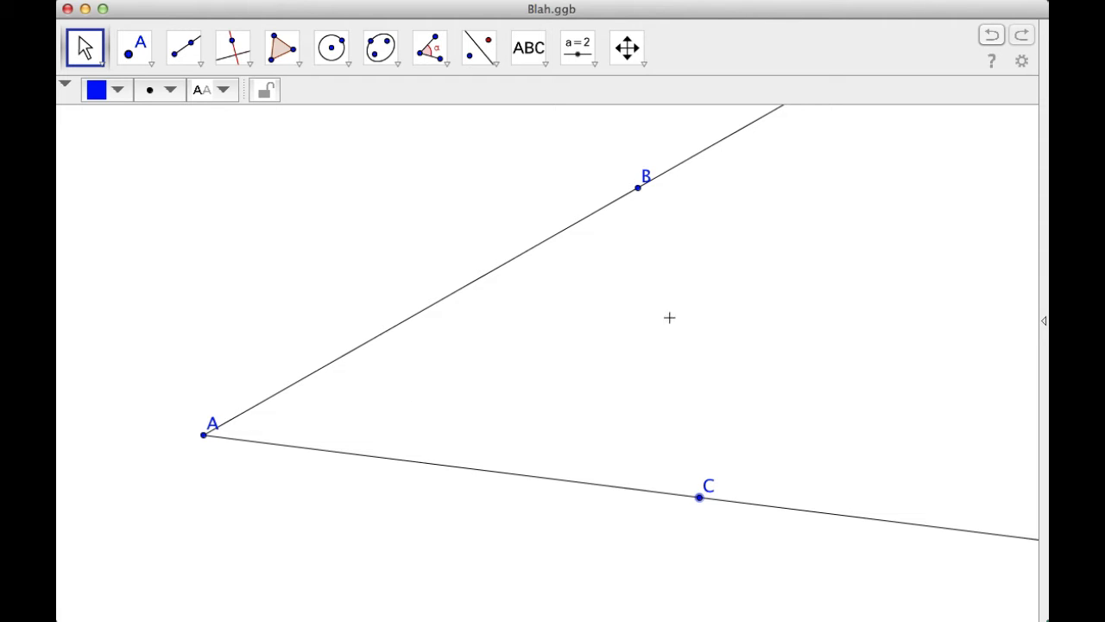
pyautogui.click(279, 198)
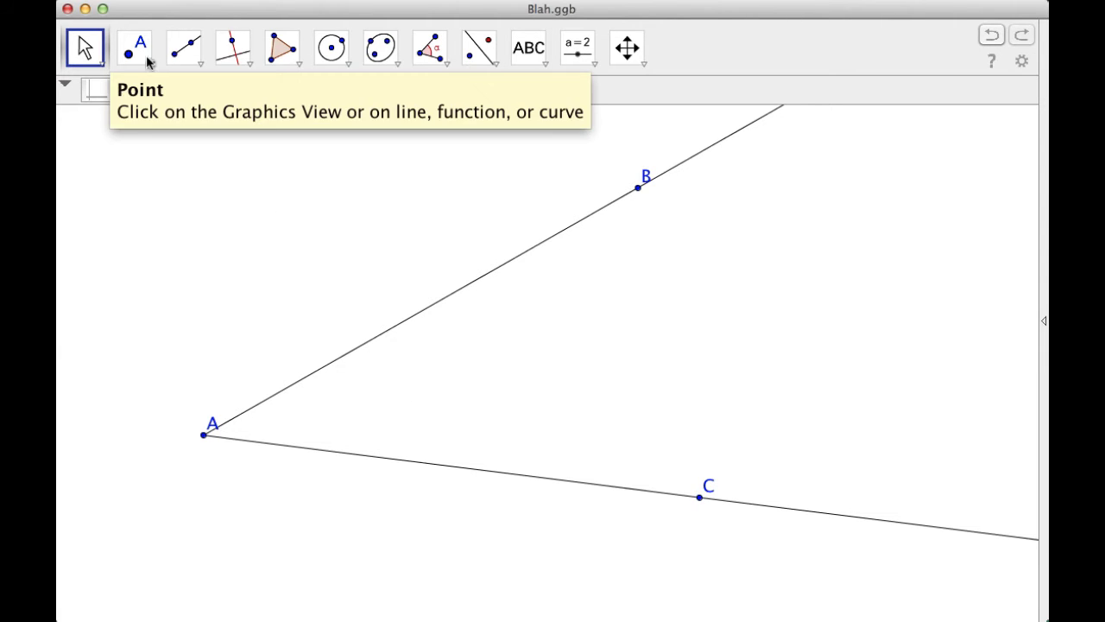
# Place a new point on ray AC between A and C, closer to the vertex.
pyautogui.click(133, 49)
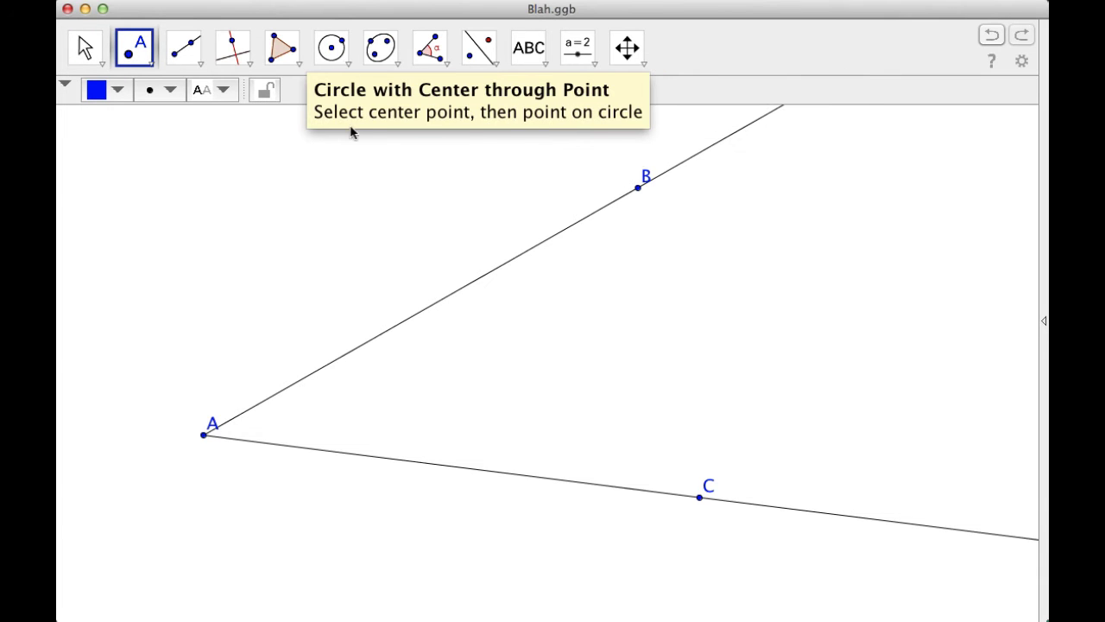
pyautogui.click(347, 66)
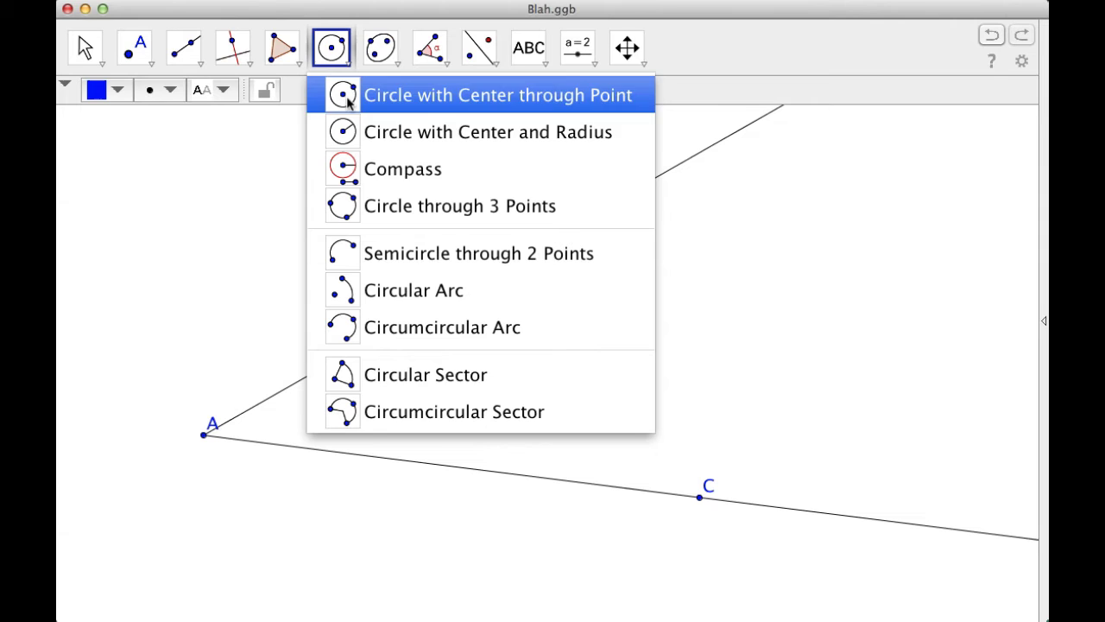
pyautogui.click(344, 173)
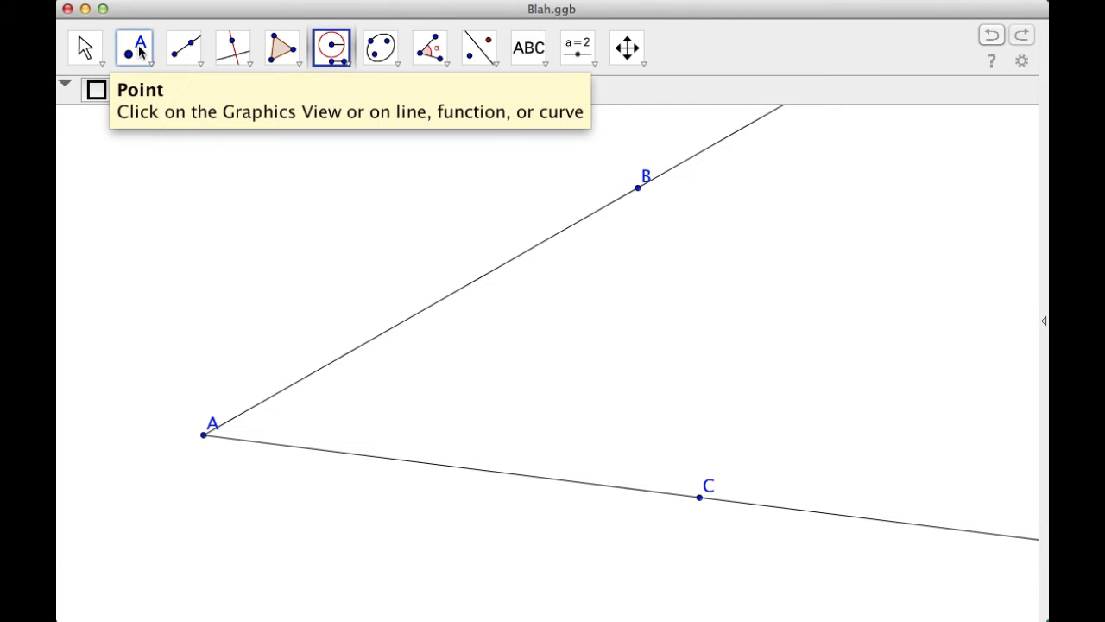
pyautogui.click(139, 51)
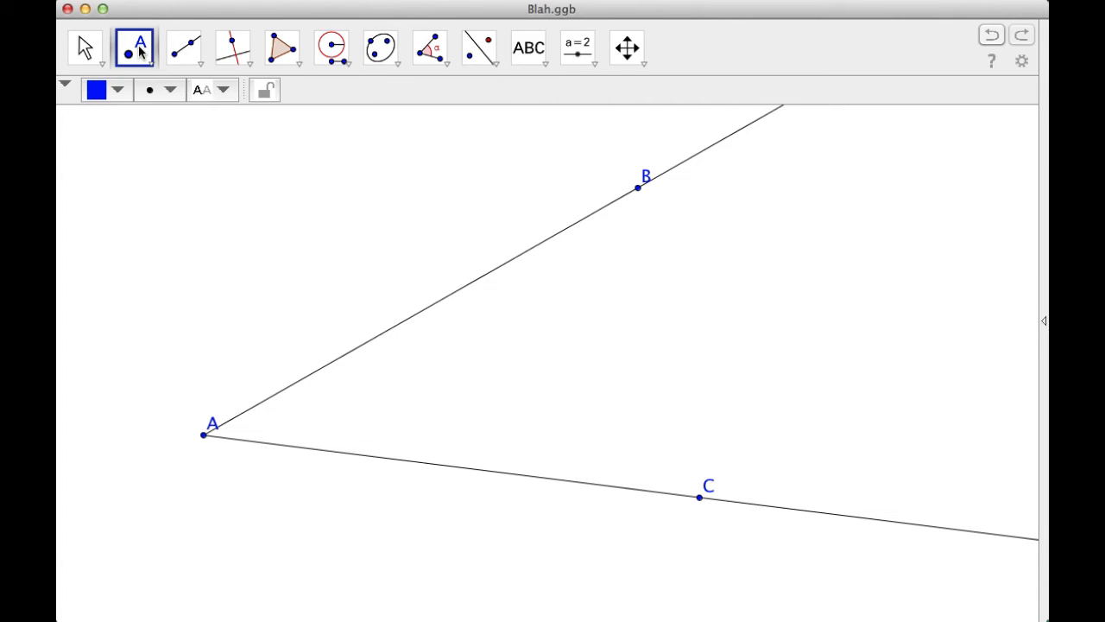
pyautogui.click(343, 452)
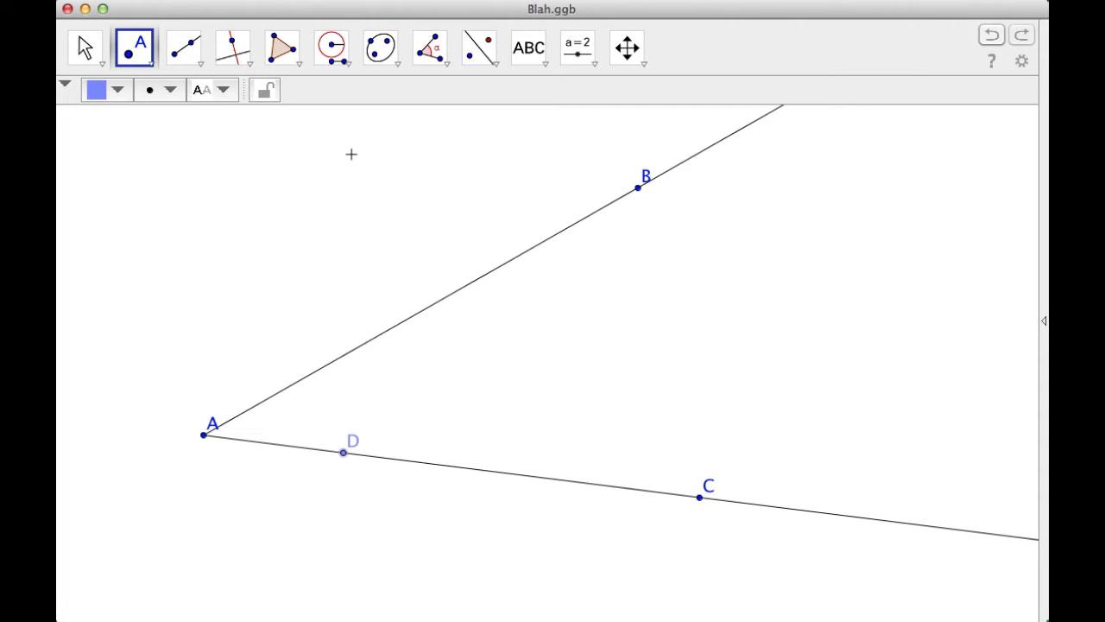
# Draw a circle centred at A with the Compass tool, using the distance from D to A as radius.
pyautogui.click(332, 49)
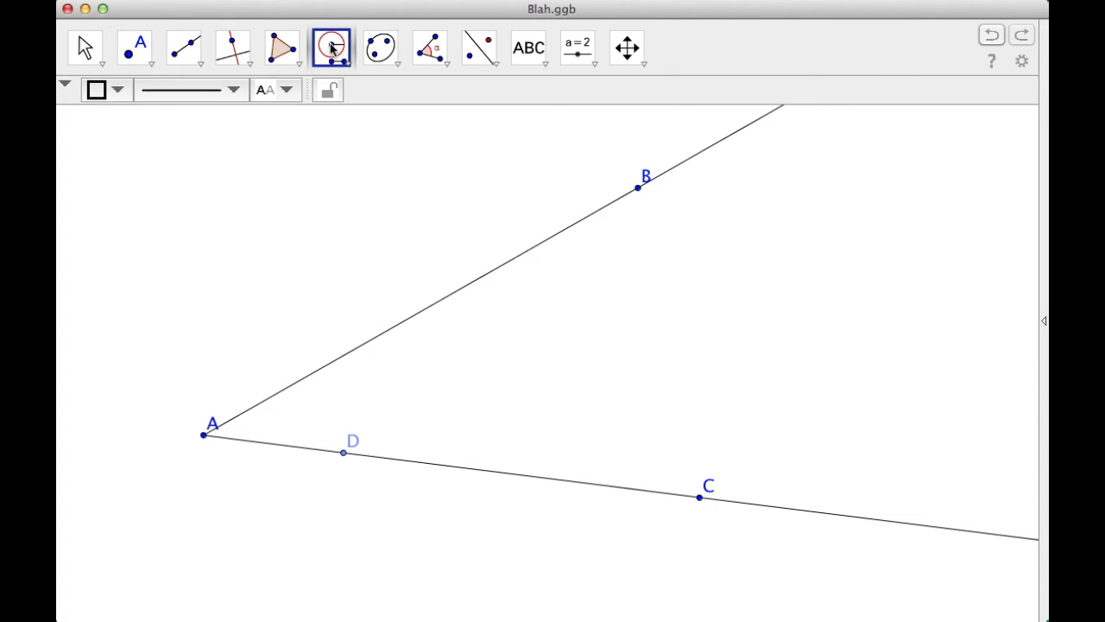
pyautogui.click(344, 453)
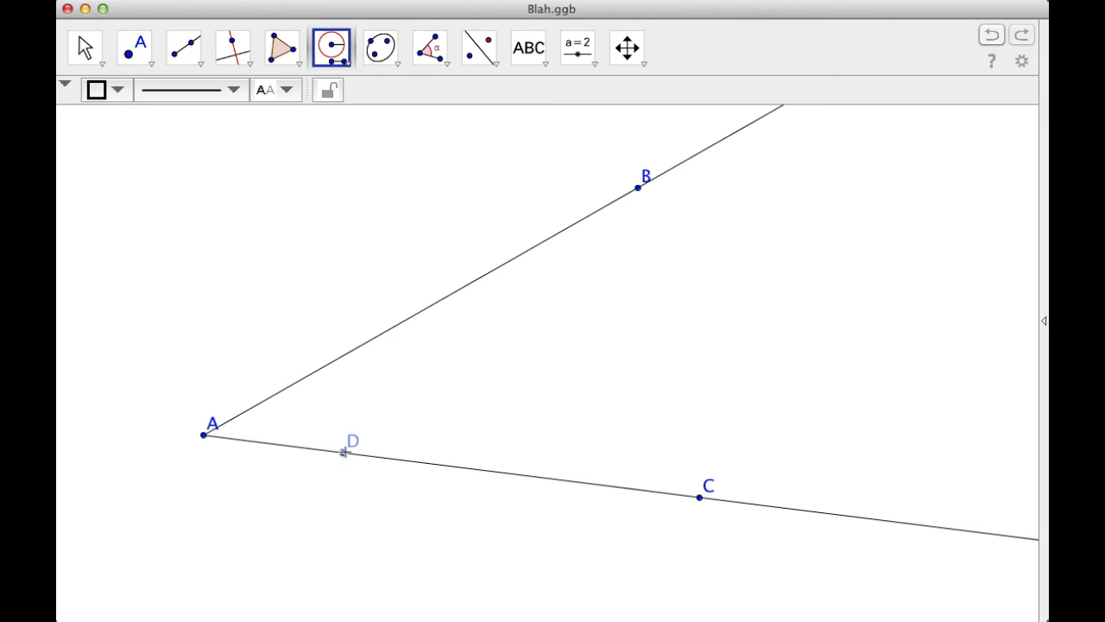
pyautogui.click(205, 436)
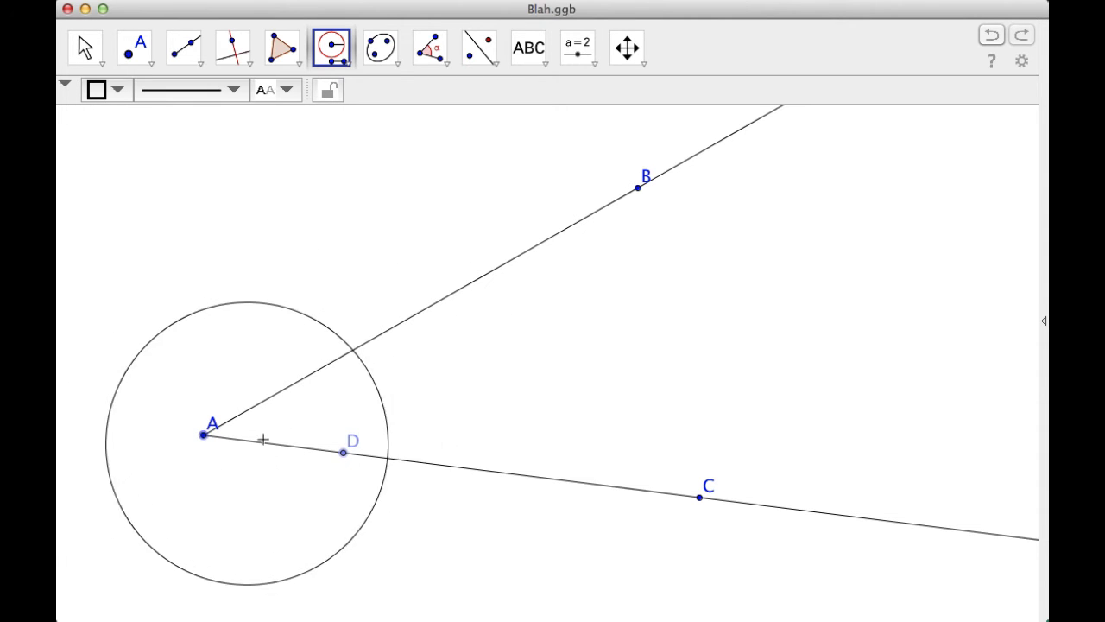
pyautogui.click(203, 434)
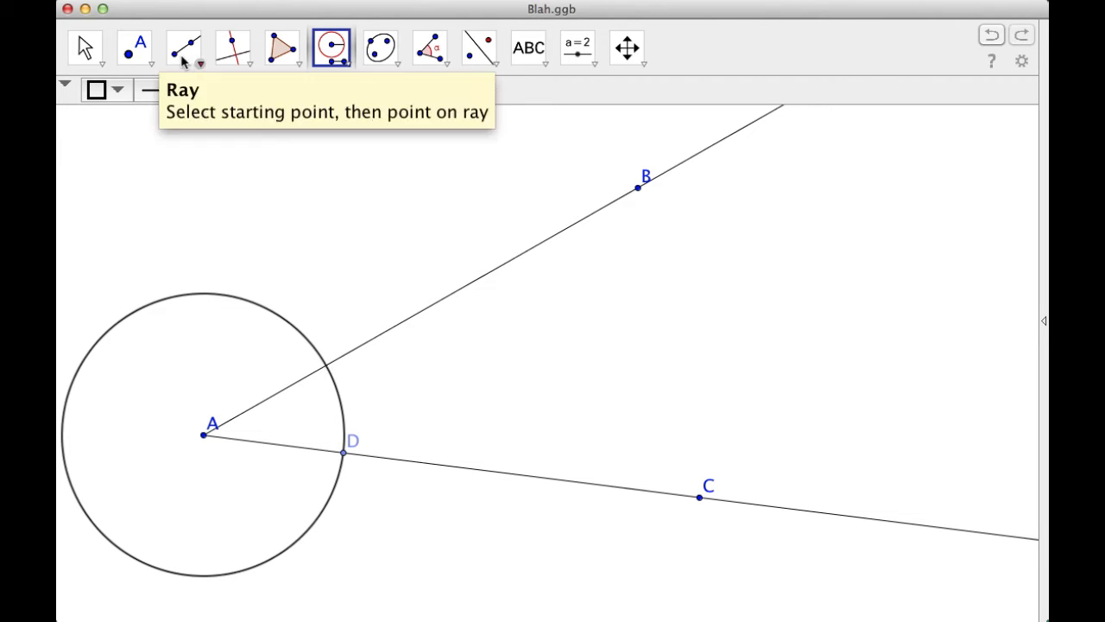
# Mark the intersection of the circle with ray AB, and move point D slightly toward A.
pyautogui.click(134, 47)
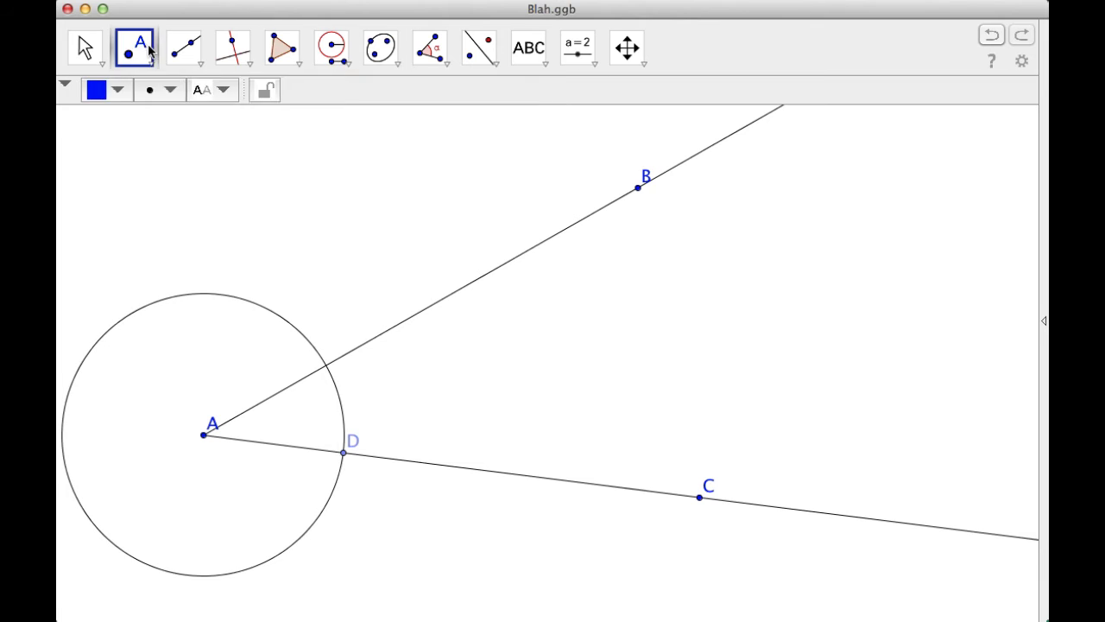
pyautogui.click(327, 365)
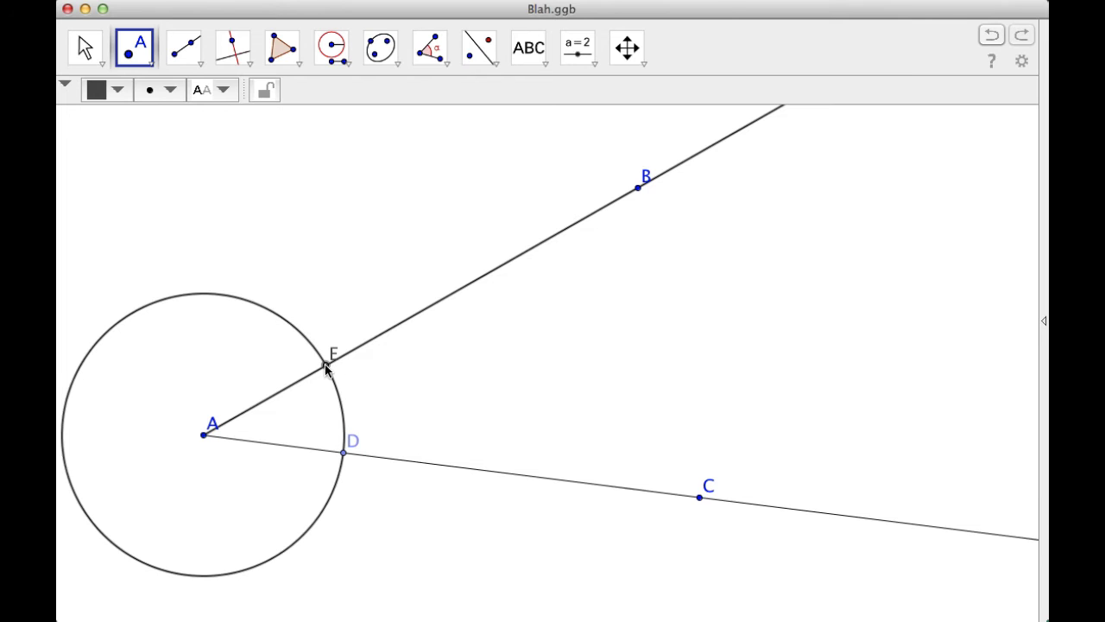
pyautogui.click(84, 47)
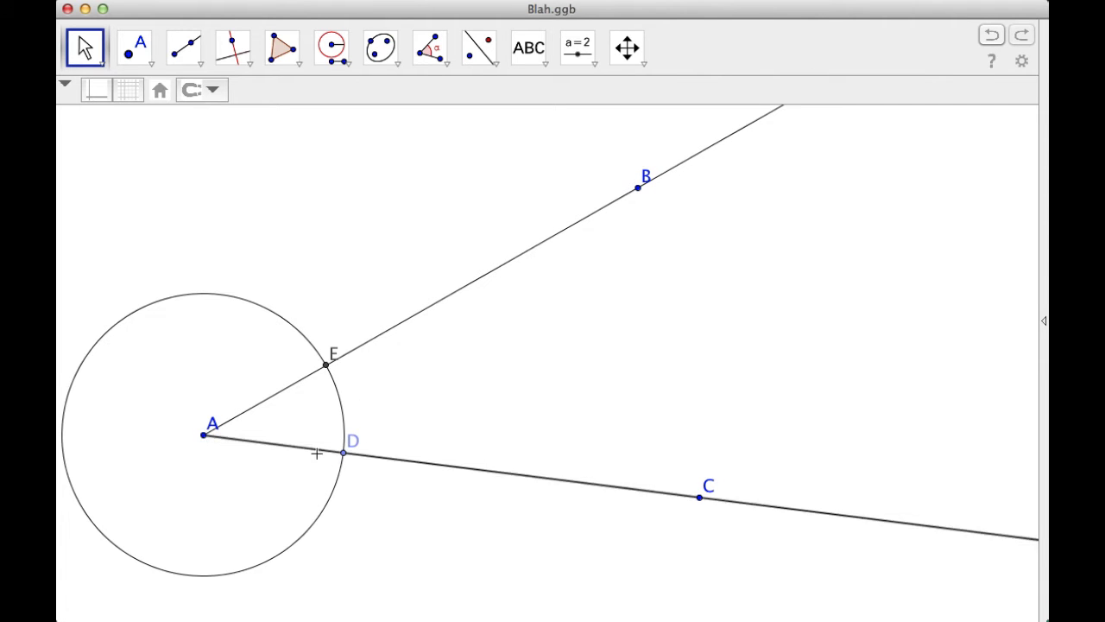
pyautogui.moveTo(341, 458)
pyautogui.mouseDown()
pyautogui.moveTo(369, 463)
pyautogui.moveTo(331, 456)
pyautogui.mouseUp()
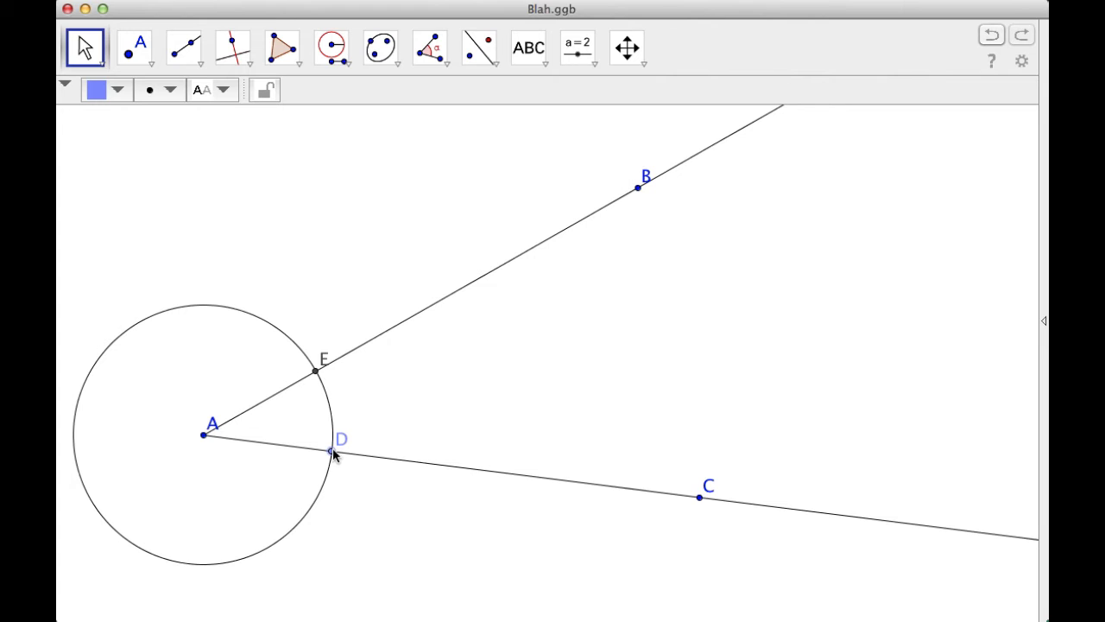
# Draw a Compass circle centred at D with the distance AD as radius.
pyautogui.click(336, 47)
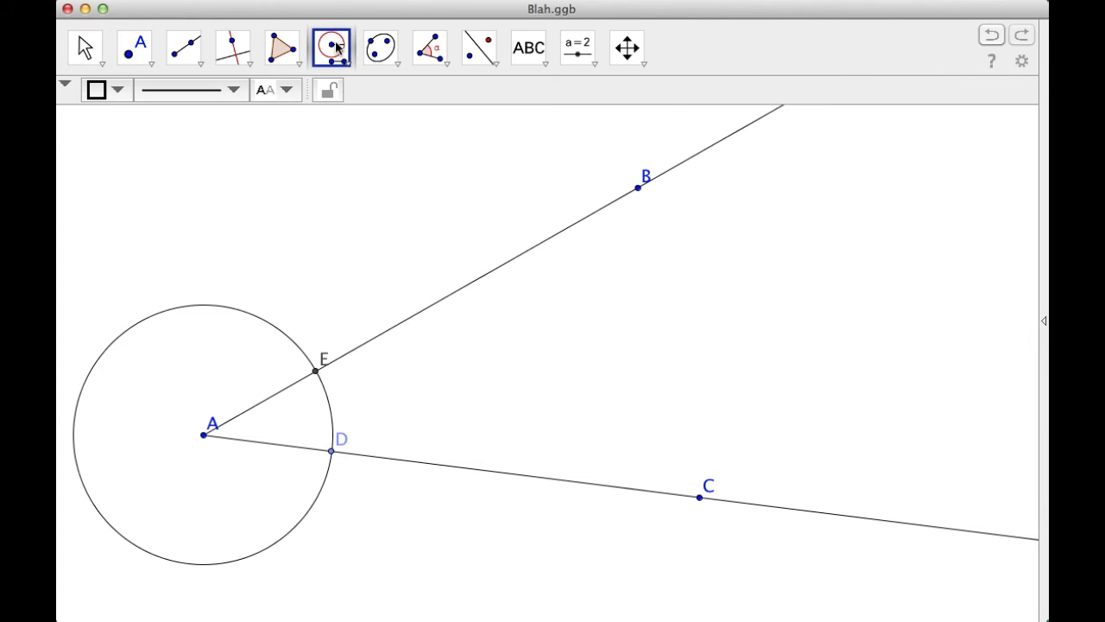
pyautogui.click(331, 451)
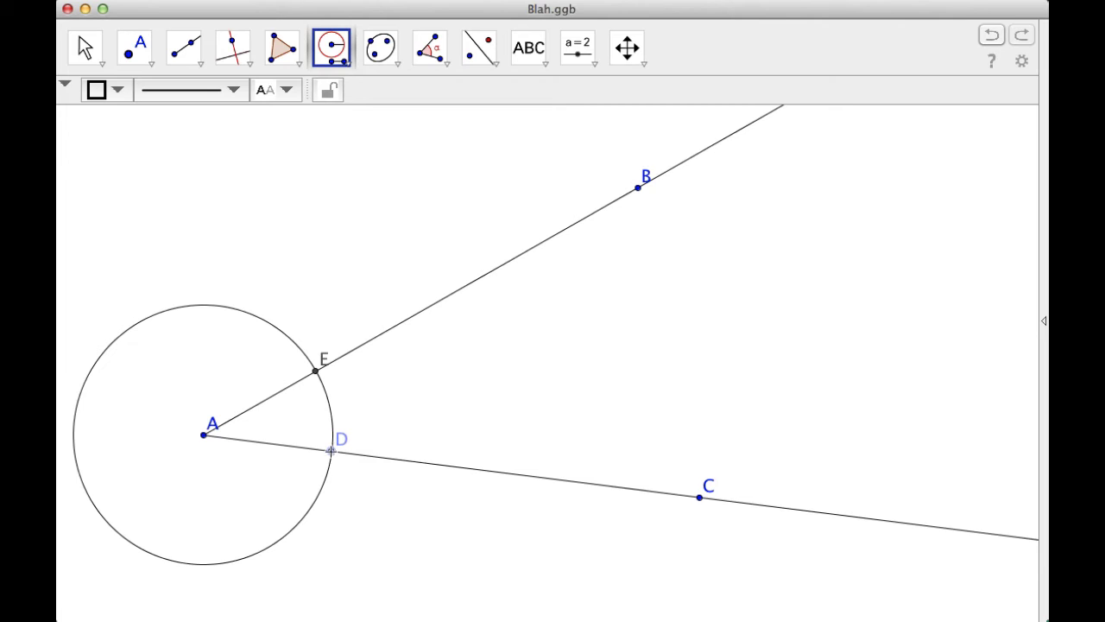
pyautogui.click(204, 435)
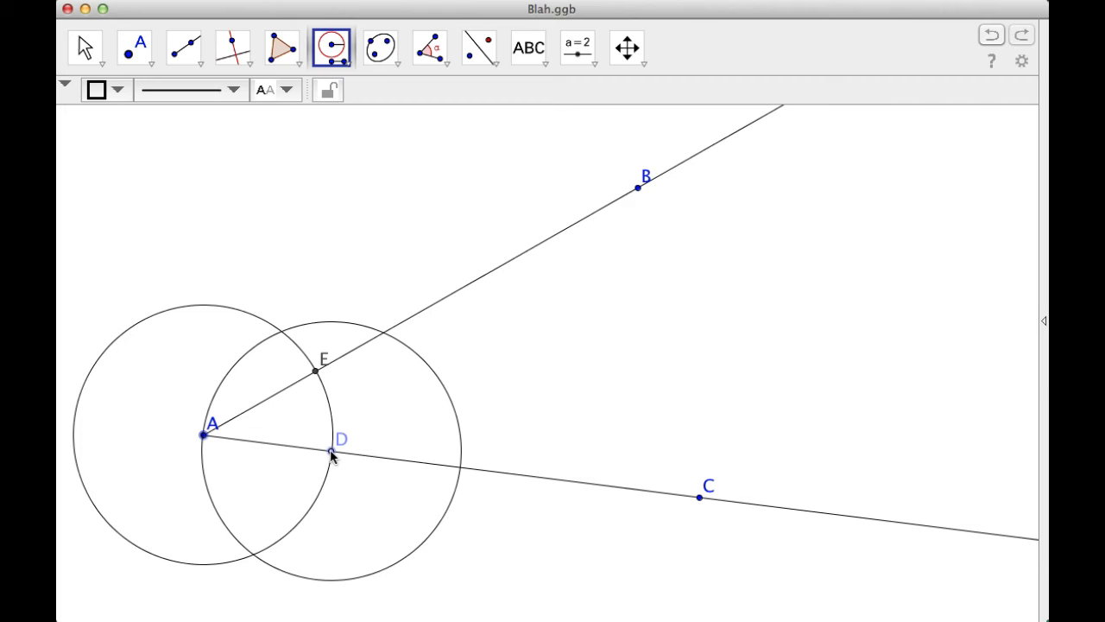
pyautogui.click(331, 451)
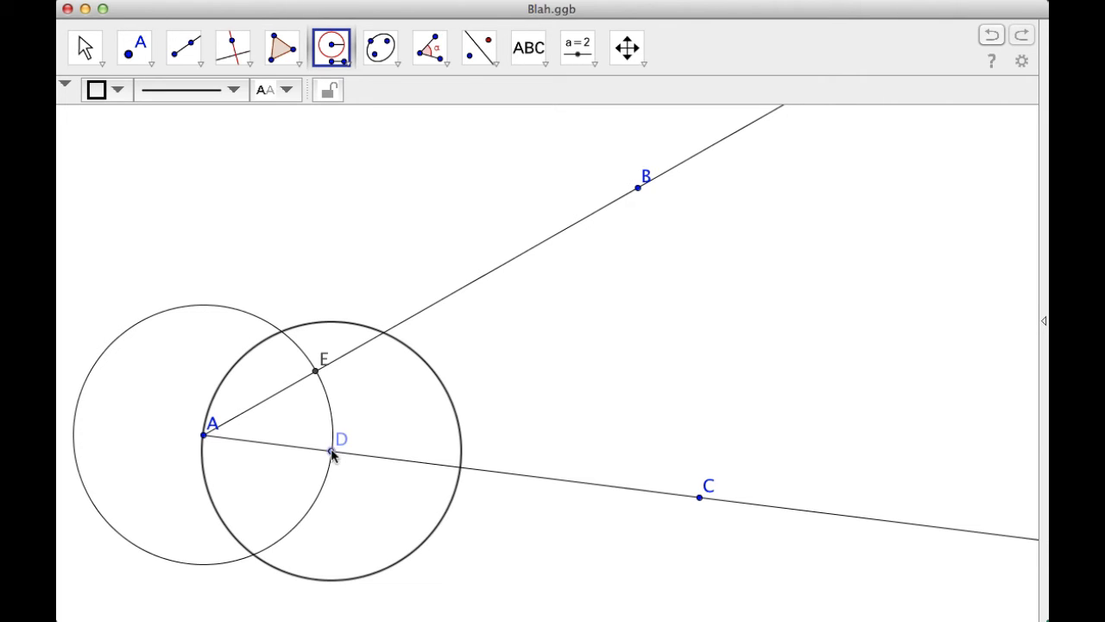
# Draw a Compass circle centred at E, again using the distance AD as radius.
pyautogui.click(332, 451)
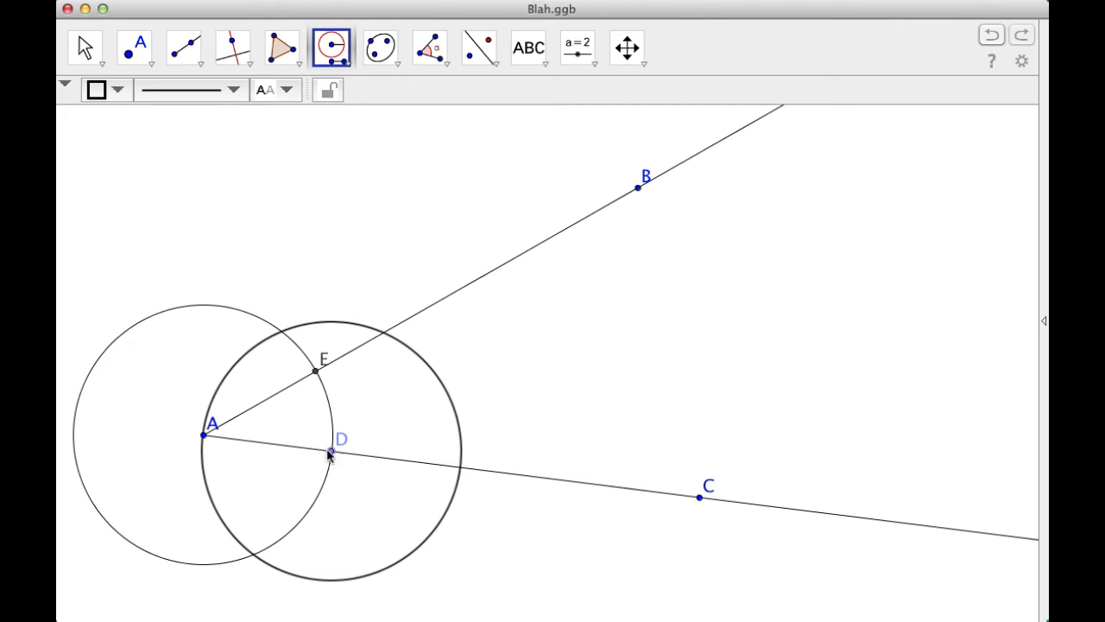
pyautogui.click(205, 435)
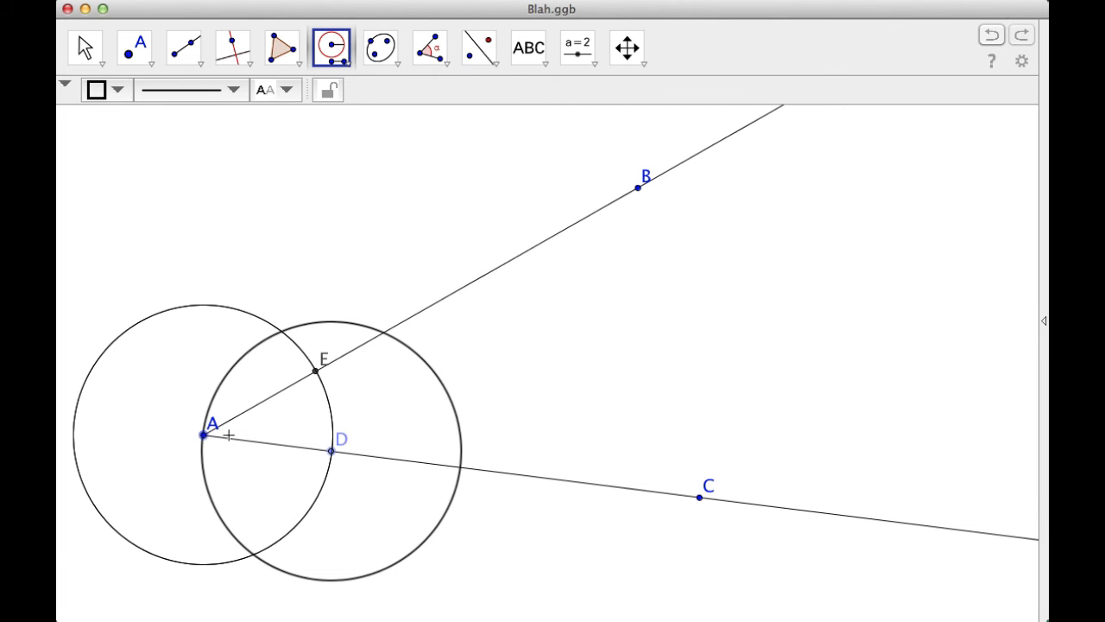
pyautogui.click(316, 373)
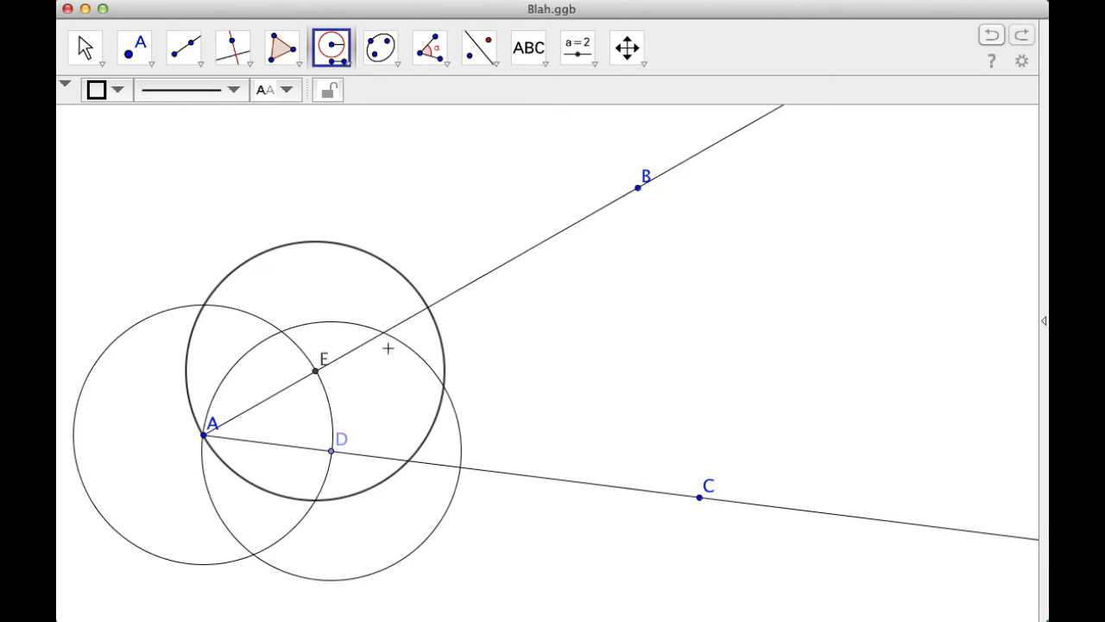
# Mark the intersection of the circles centred at D and E that lies inside the angle, away from A.
pyautogui.click(85, 36)
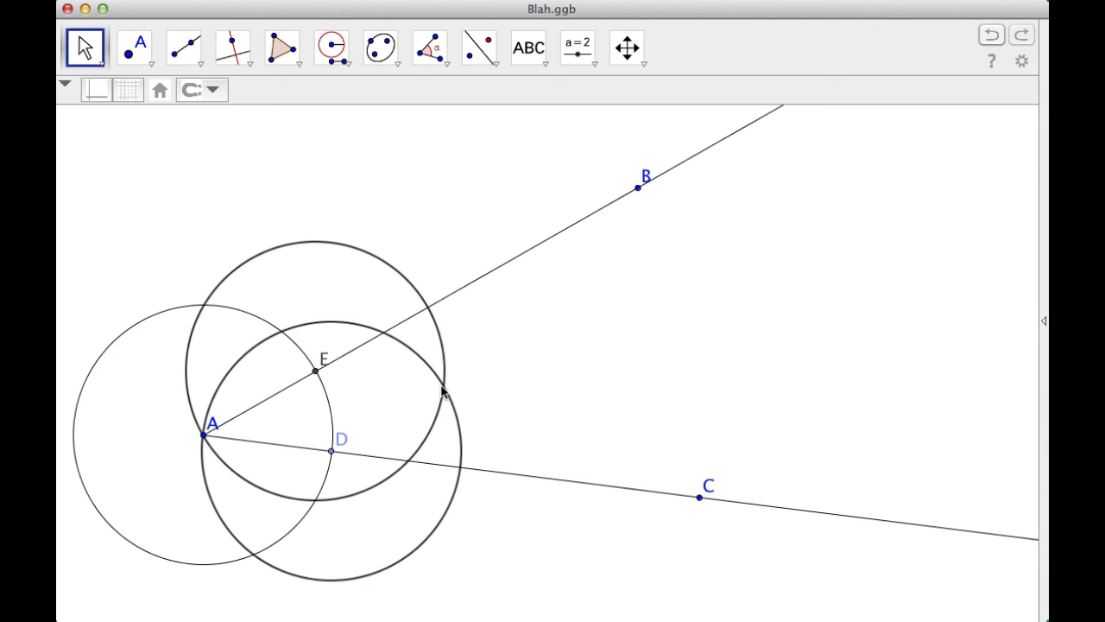
pyautogui.click(139, 51)
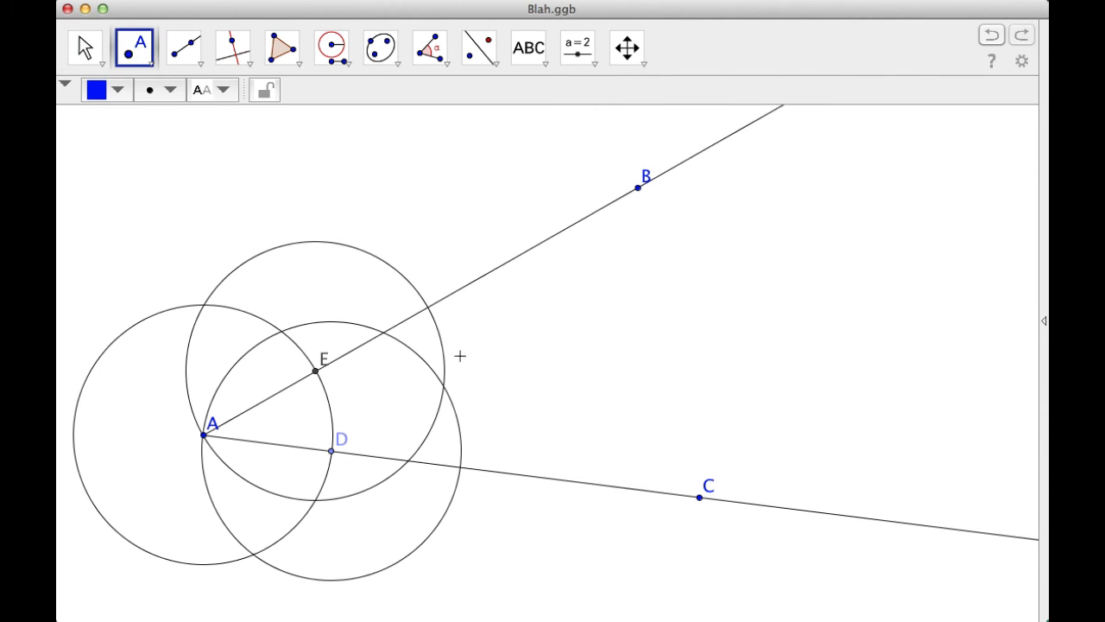
pyautogui.click(444, 386)
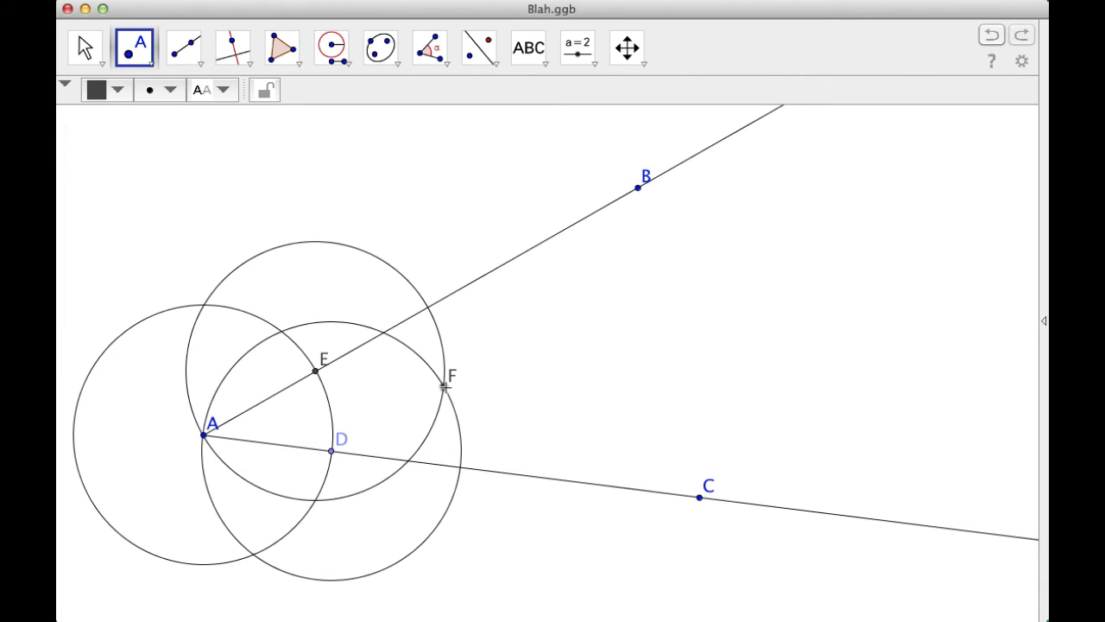
# Draw a ray from A through F as the angle bisector, and move point B upward to widen the angle.
pyautogui.click(183, 55)
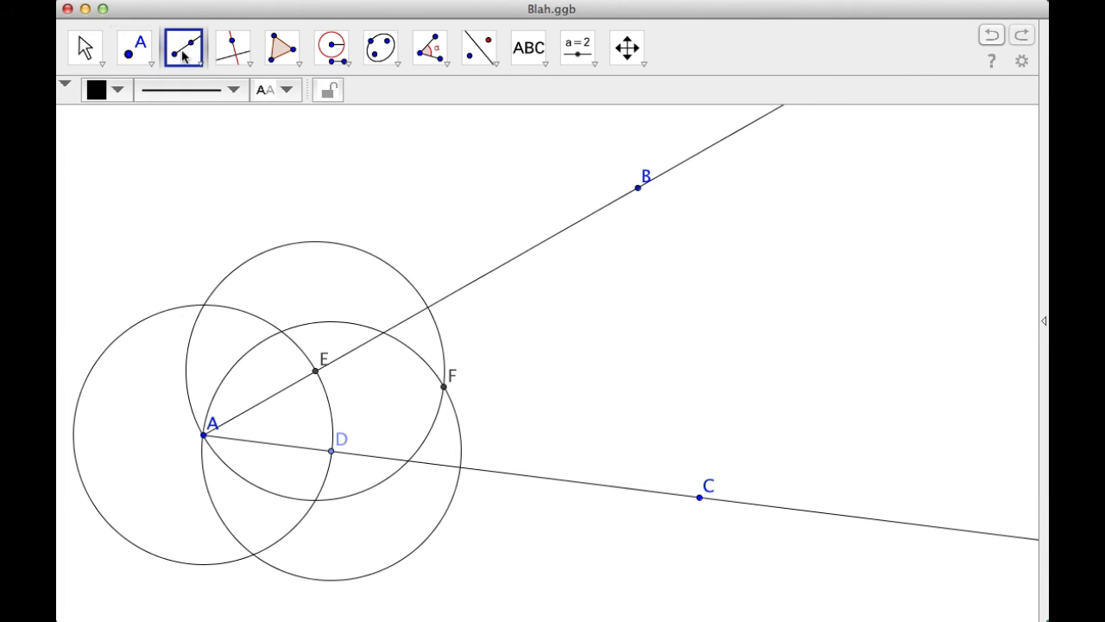
pyautogui.click(204, 435)
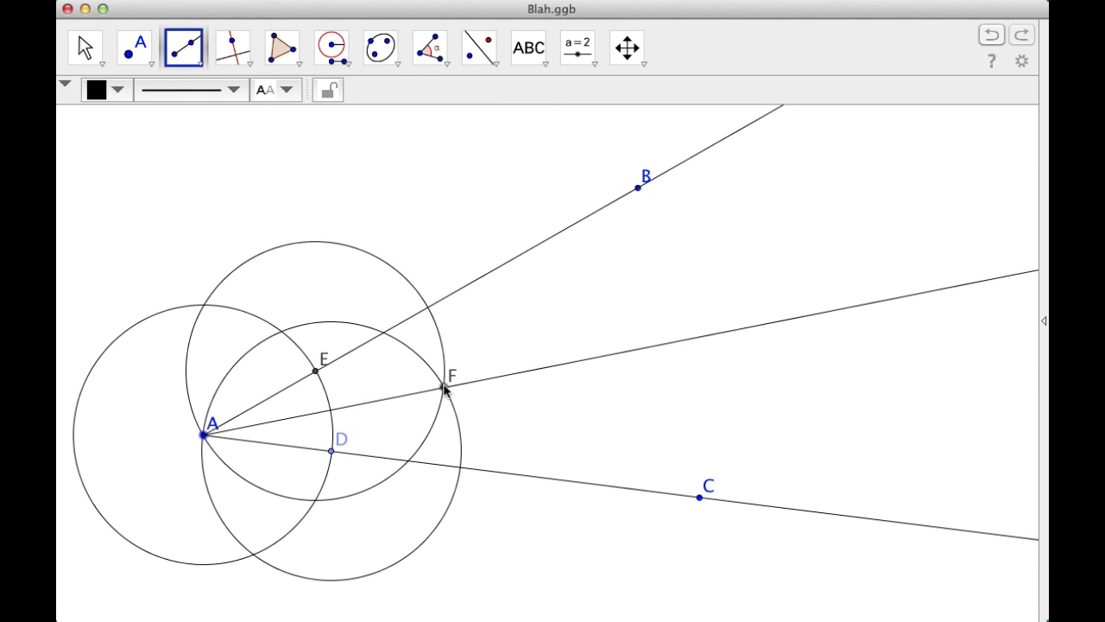
pyautogui.click(445, 387)
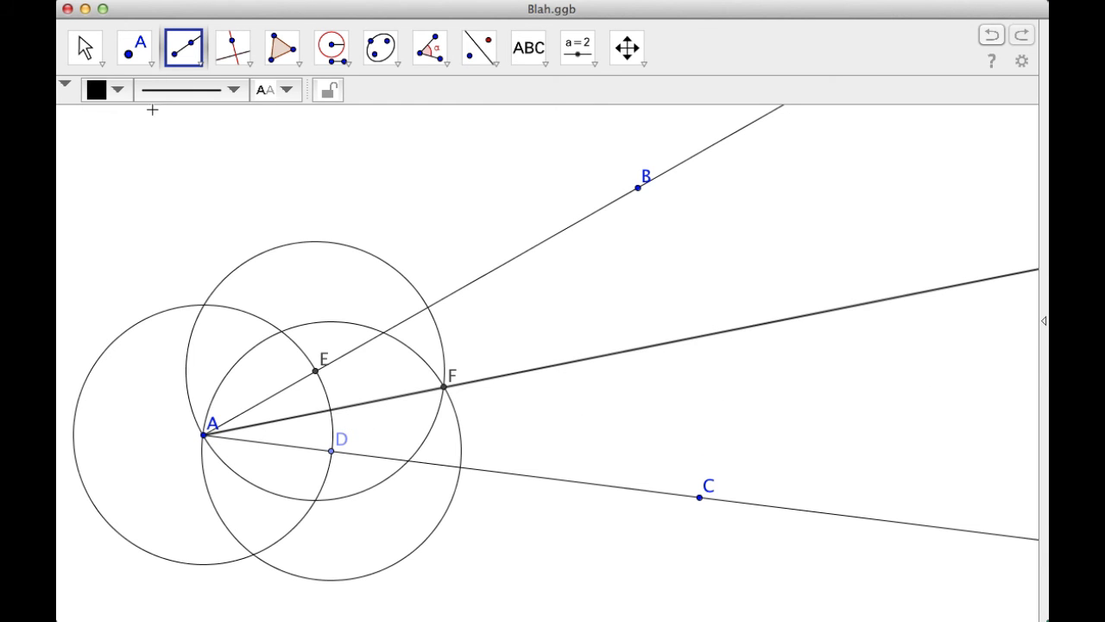
pyautogui.click(86, 51)
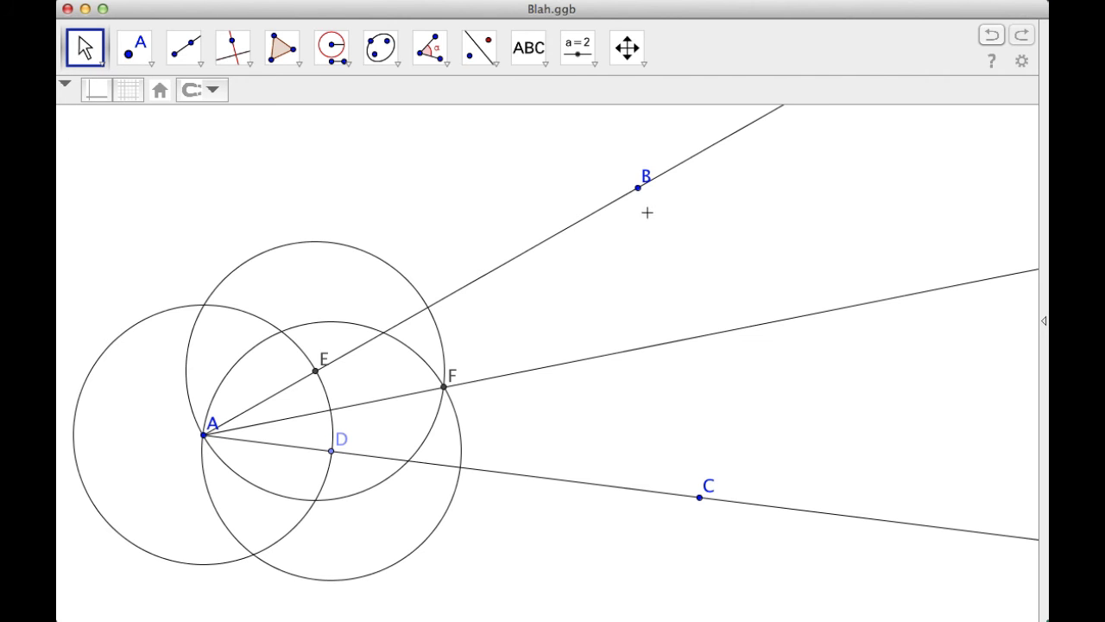
pyautogui.moveTo(645, 198); pyautogui.dragTo(637, 134)
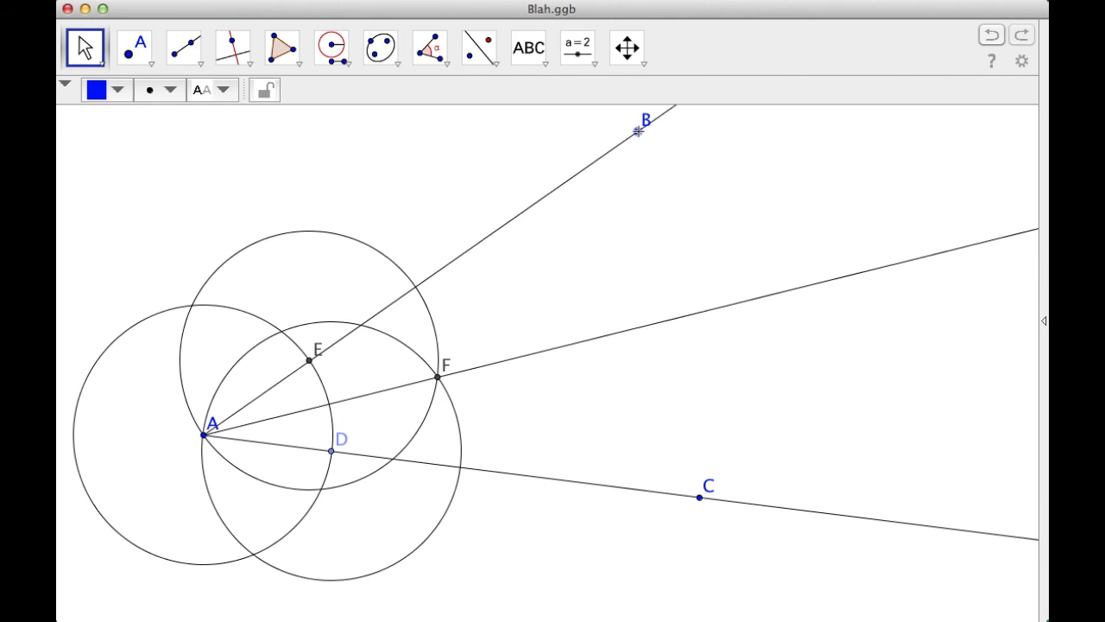
# Measure angle DAF between ray AC and the bisector with the Angle tool.
pyautogui.click(433, 49)
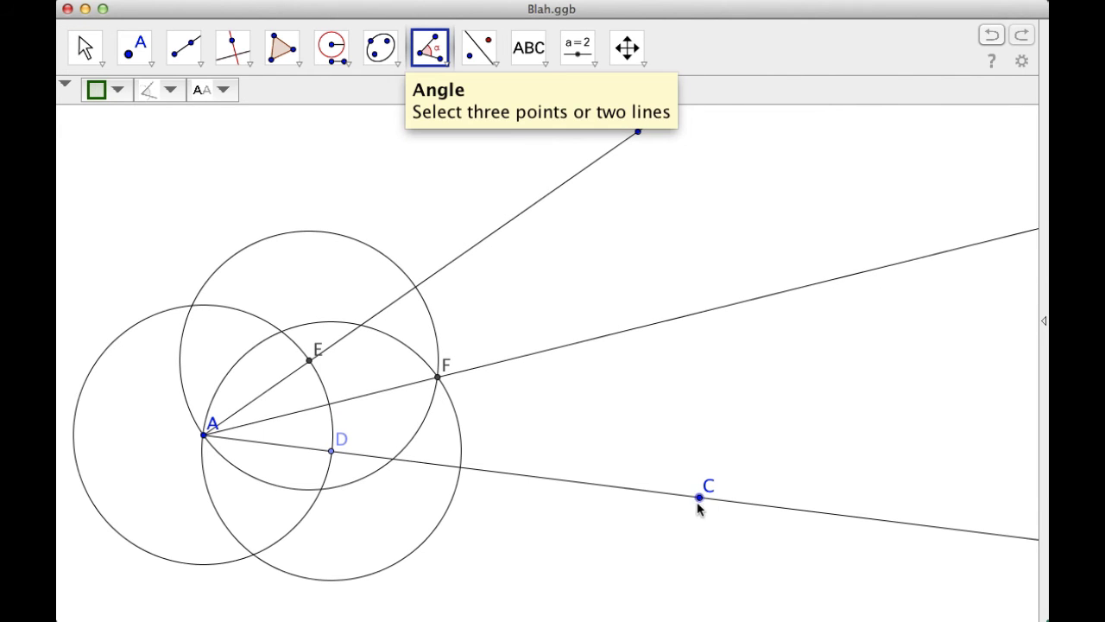
pyautogui.click(331, 450)
pyautogui.click(204, 434)
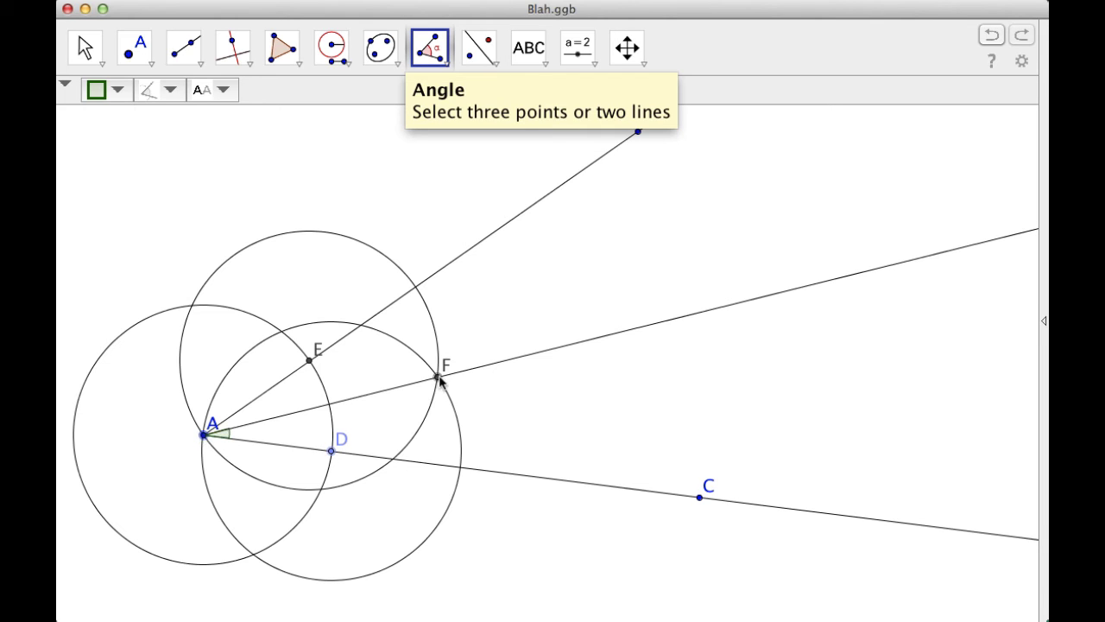
pyautogui.click(438, 377)
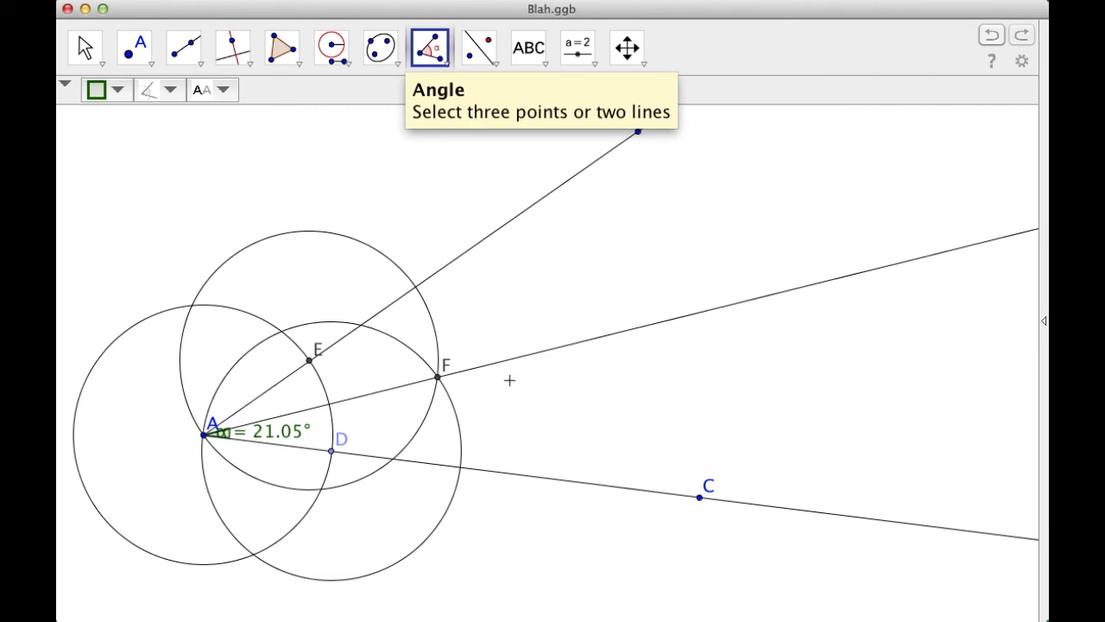
# Measure angle FAE between the bisector and ray AB, and move the two overlapping angle labels apart.
pyautogui.click(437, 376)
pyautogui.click(205, 434)
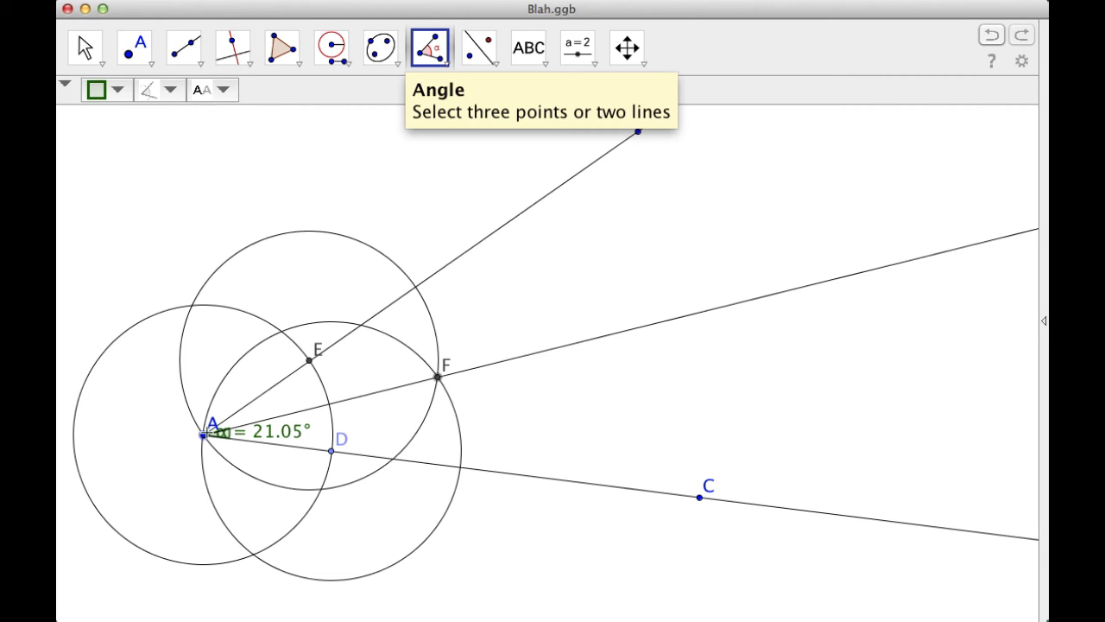
pyautogui.click(310, 361)
pyautogui.press('Escape')
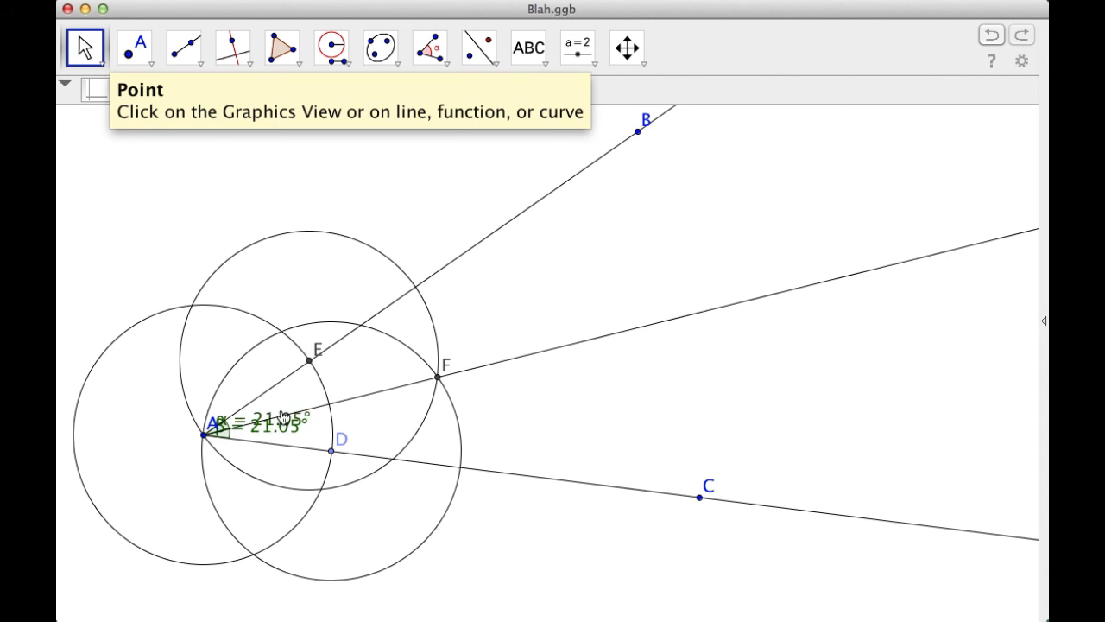
pyautogui.moveTo(282, 426); pyautogui.dragTo(284, 395)
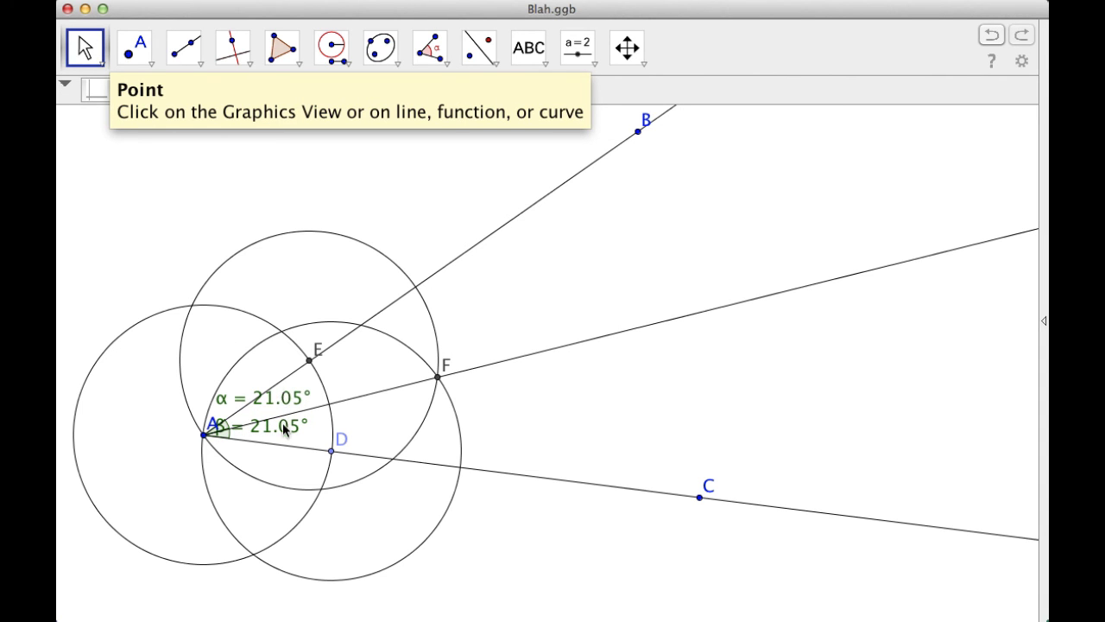
pyautogui.moveTo(284, 428); pyautogui.dragTo(291, 450)
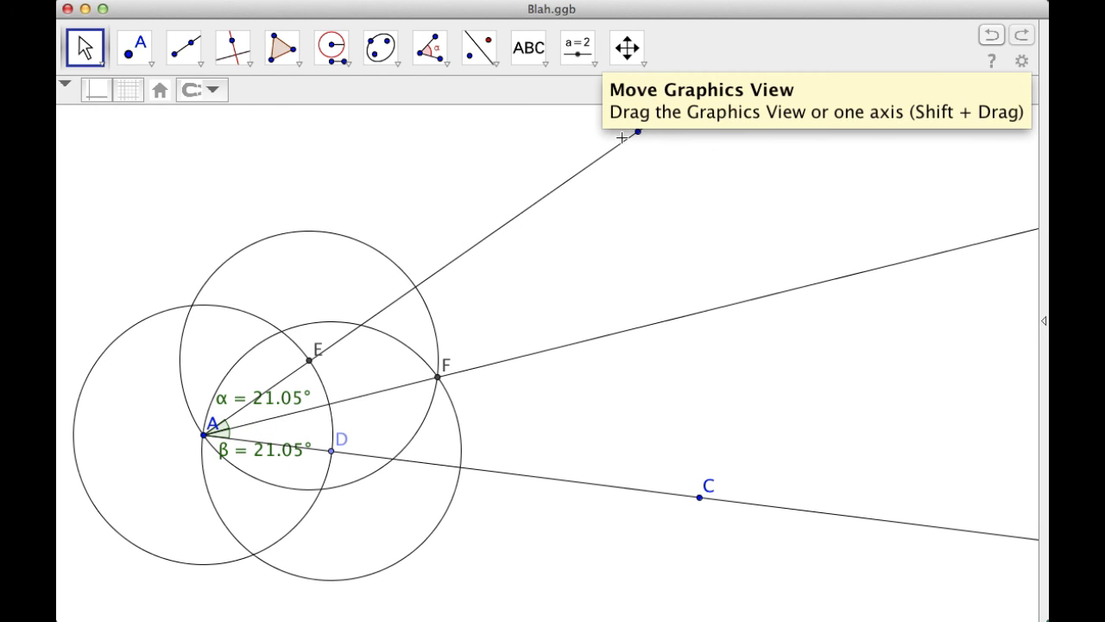
# Move point B around to vary the angle, and move point C farther away from A to test the bisector.
pyautogui.moveTo(644, 143); pyautogui.dragTo(648, 145)
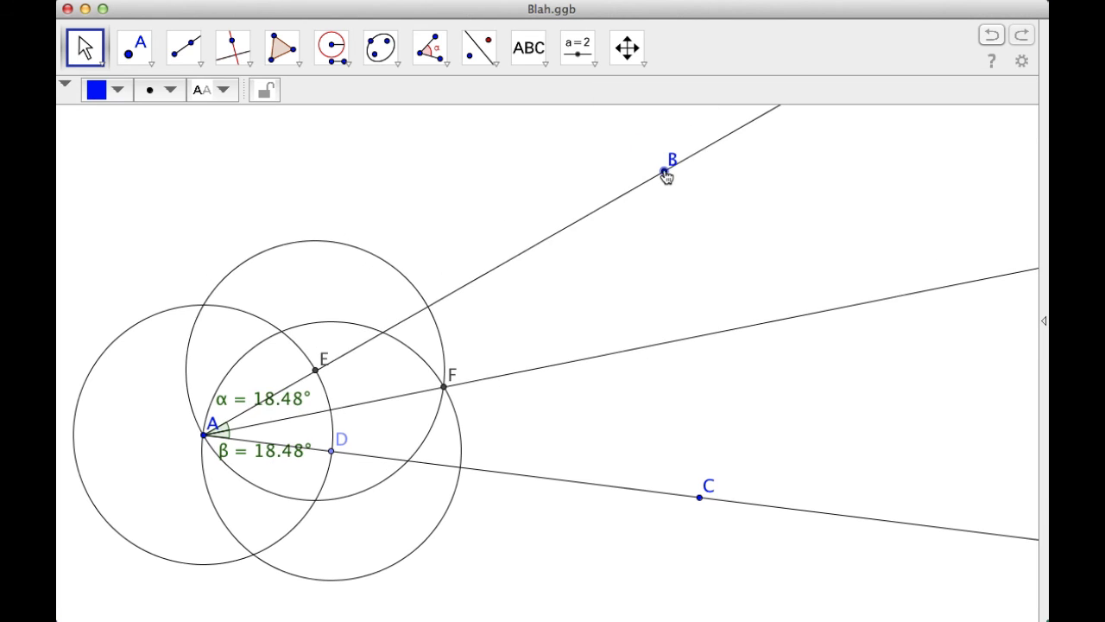
pyautogui.moveTo(666, 176); pyautogui.dragTo(597, 170)
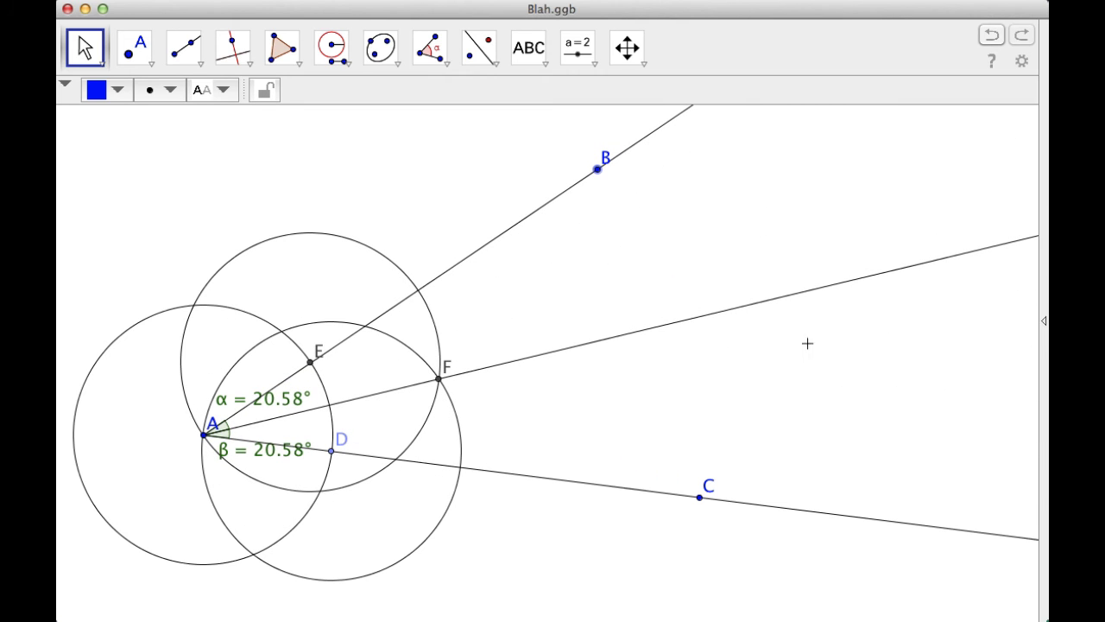
pyautogui.moveTo(700, 498); pyautogui.dragTo(854, 520)
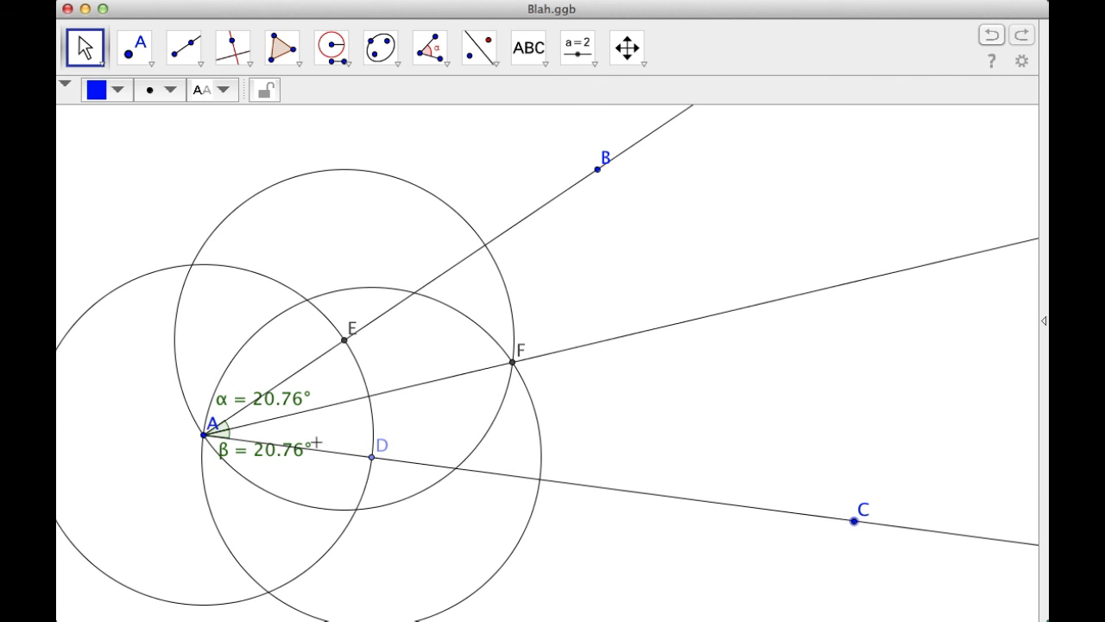
# Move the α label above ray AB and the β label below ray AC, outside the angle, and clear the selection.
pyautogui.moveTo(294, 401); pyautogui.dragTo(252, 367)
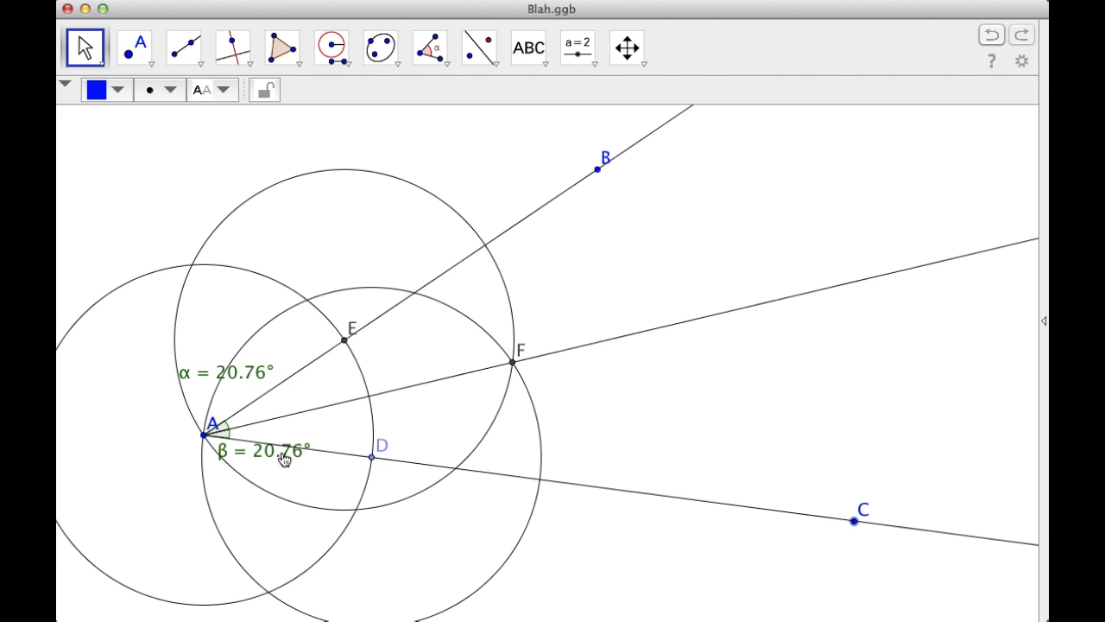
pyautogui.moveTo(285, 458); pyautogui.dragTo(246, 499)
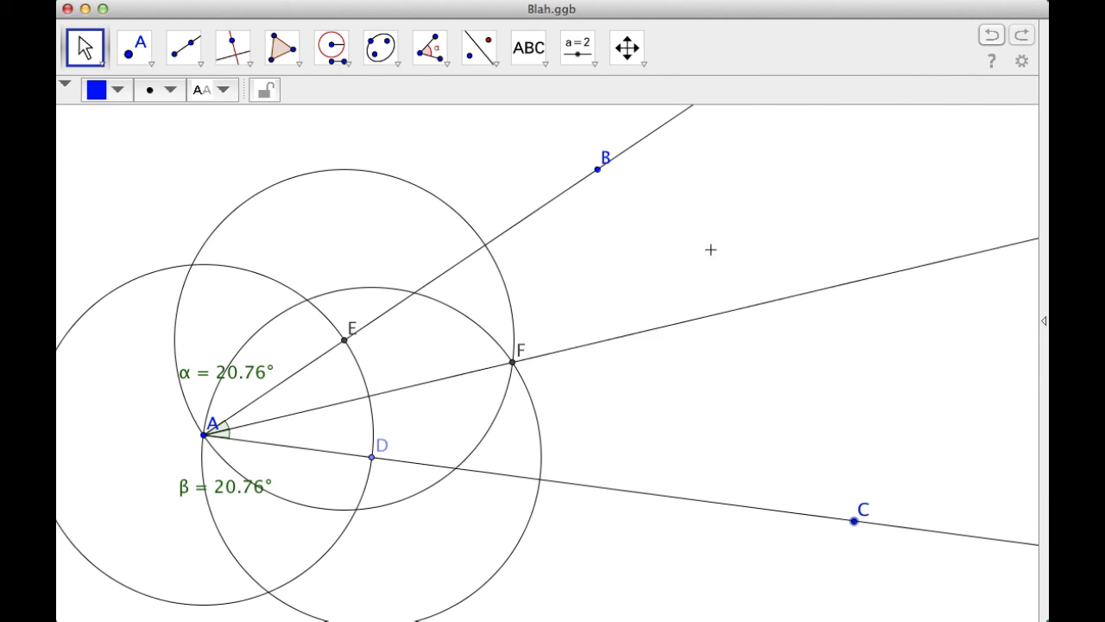
pyautogui.click(858, 186)
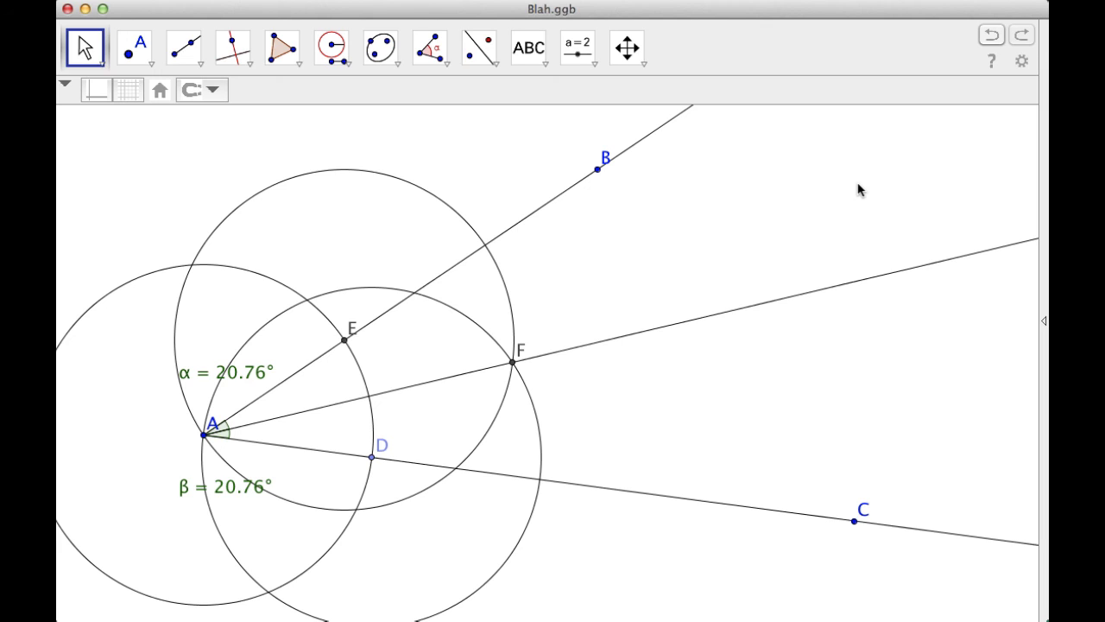